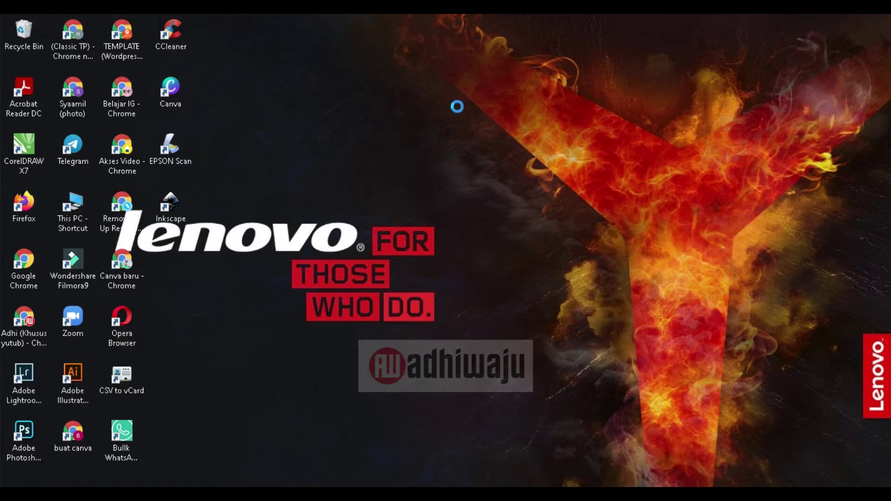
pyautogui.rightClick(437, 66)
pyautogui.click(461, 107)
pyautogui.rightClick(416, 56)
pyautogui.click(429, 94)
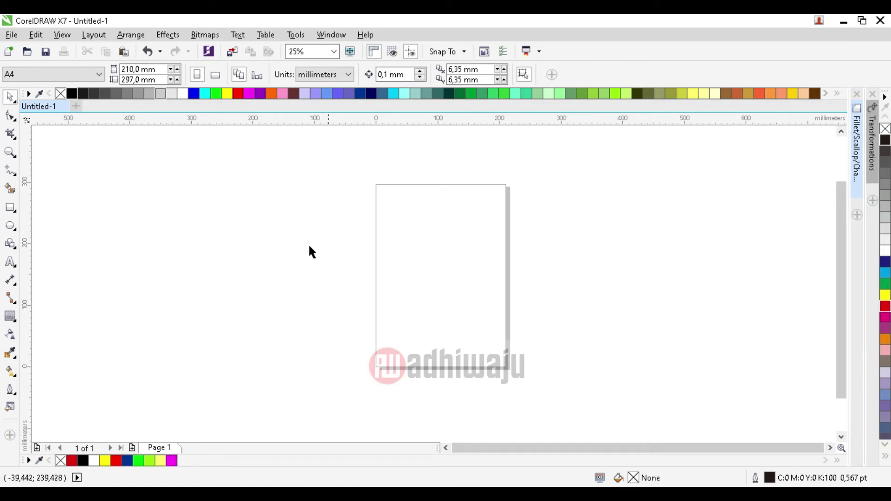
# Step: Switch to the Downloads folder, import boys-1807545_1920 and girl-738303_1920 into the CorelDRAW document, and separate the two photos beside the page
pyautogui.hotkey('alt', 'Tab')
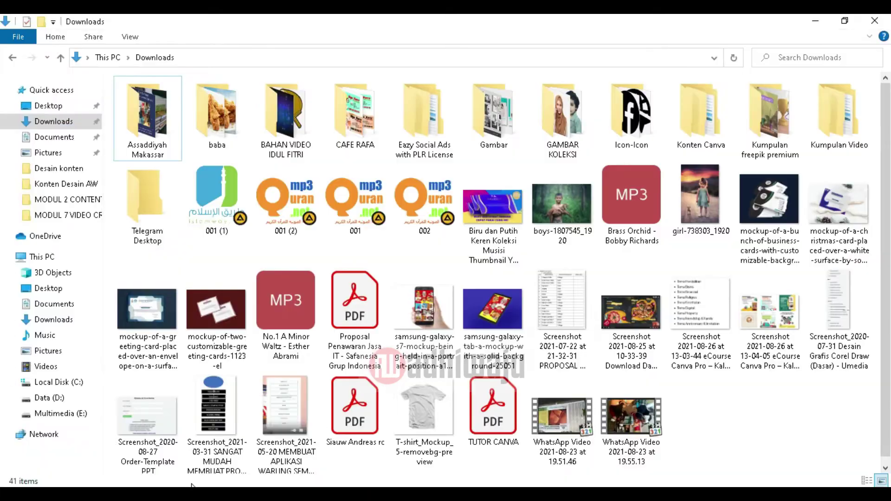
pyautogui.click(571, 213)
pyautogui.keyDown('ctrl'); pyautogui.click(693, 215); pyautogui.keyUp('ctrl')
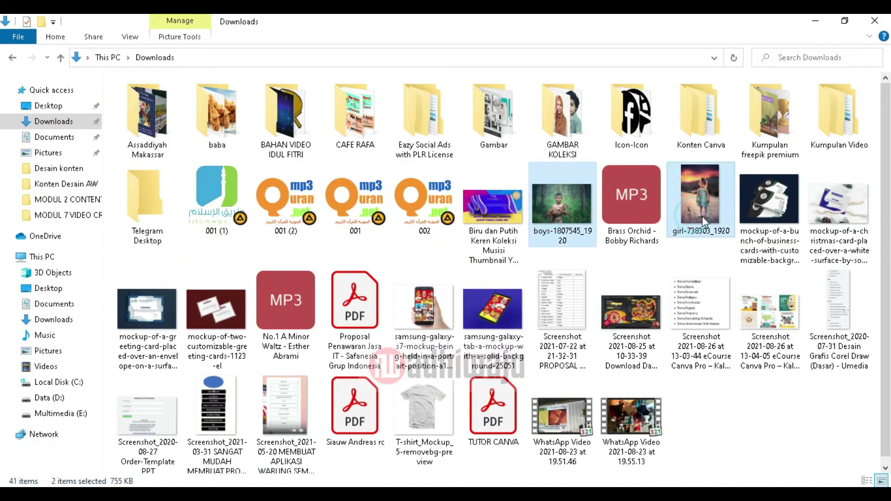
pyautogui.moveTo(692, 215); pyautogui.dragTo(236, 245)
pyautogui.click(299, 228)
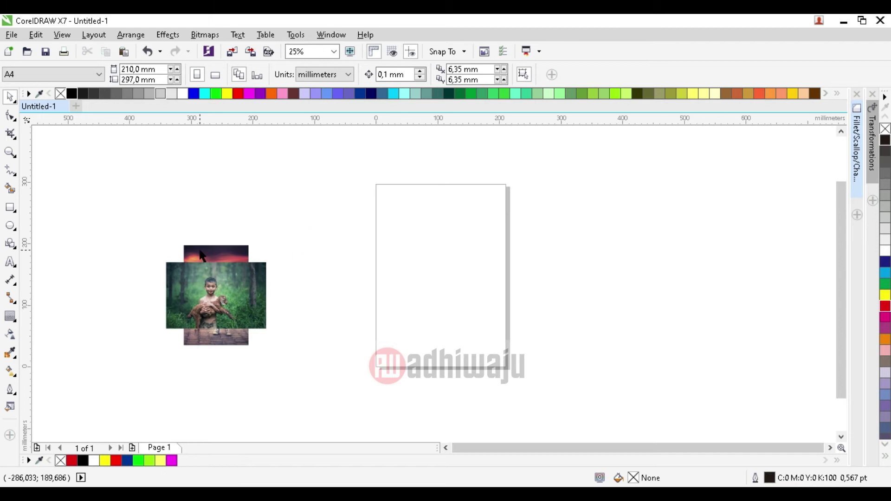
pyautogui.moveTo(224, 248); pyautogui.dragTo(329, 215)
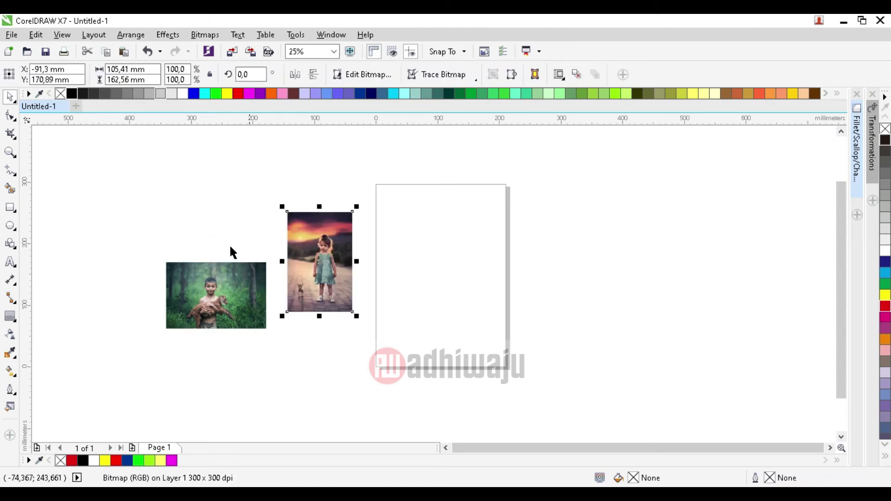
pyautogui.click(411, 247)
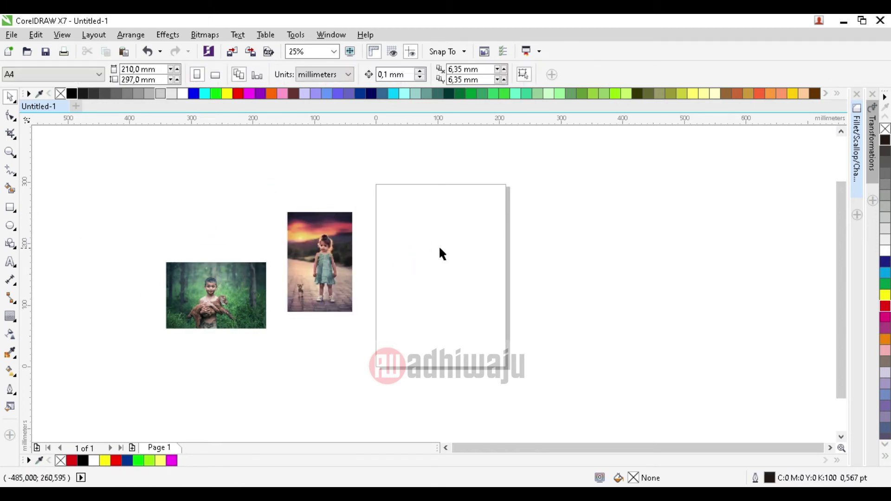
# Step: Create a page-sized 210 × 297 mm rectangle and fill it dark gray as a background
pyautogui.doubleClick(10, 209)
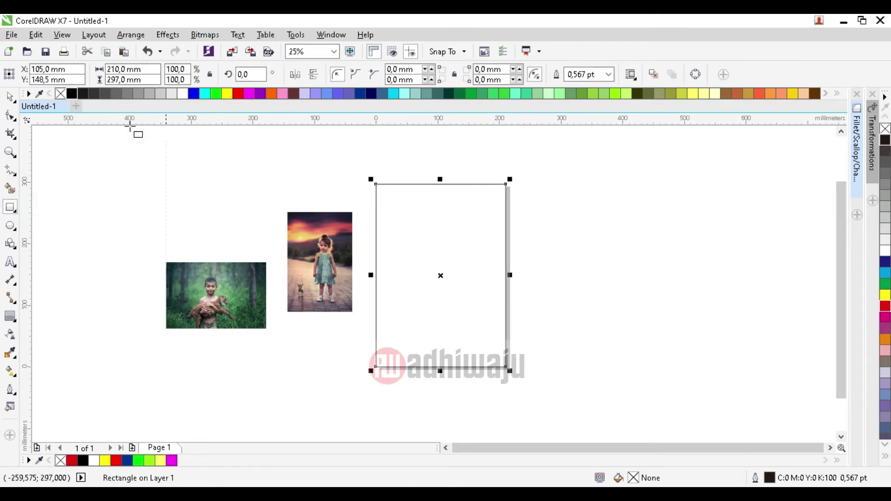
pyautogui.click(72, 94)
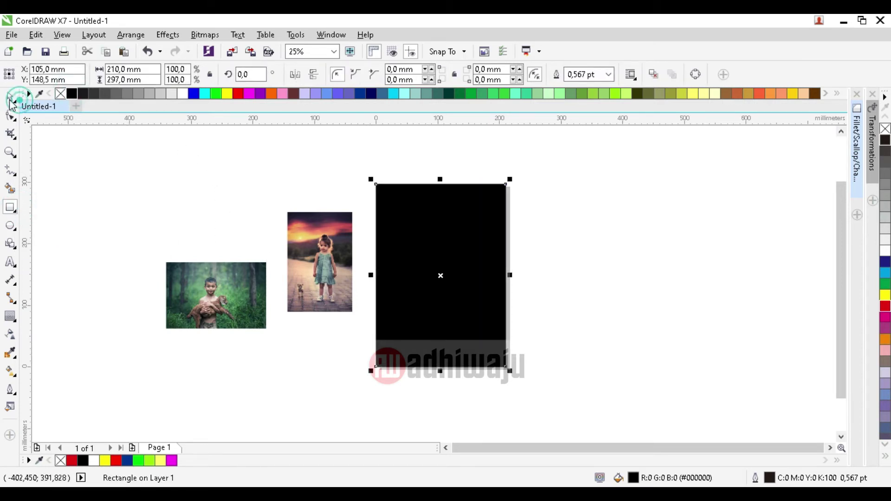
pyautogui.click(326, 191)
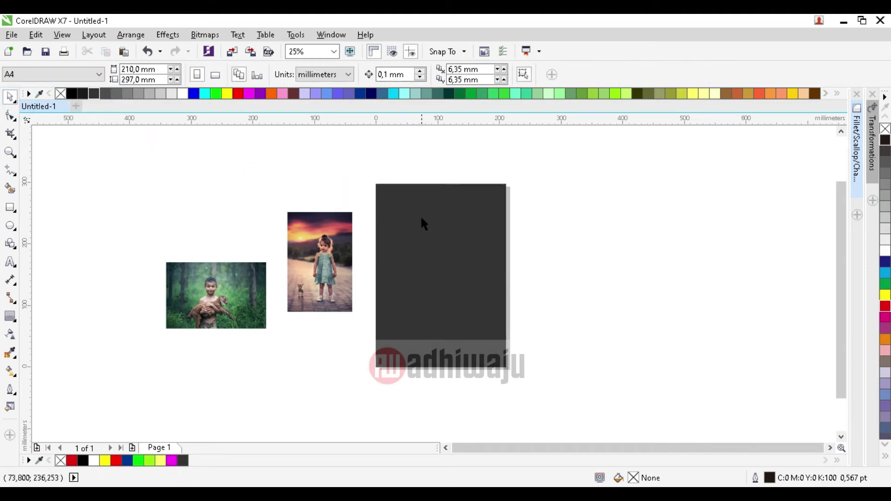
# Step: Move the girl photo onto the upper part of the dark gray rectangle
pyautogui.moveTo(335, 228); pyautogui.dragTo(445, 206)
pyautogui.scroll(2, 444, 206)
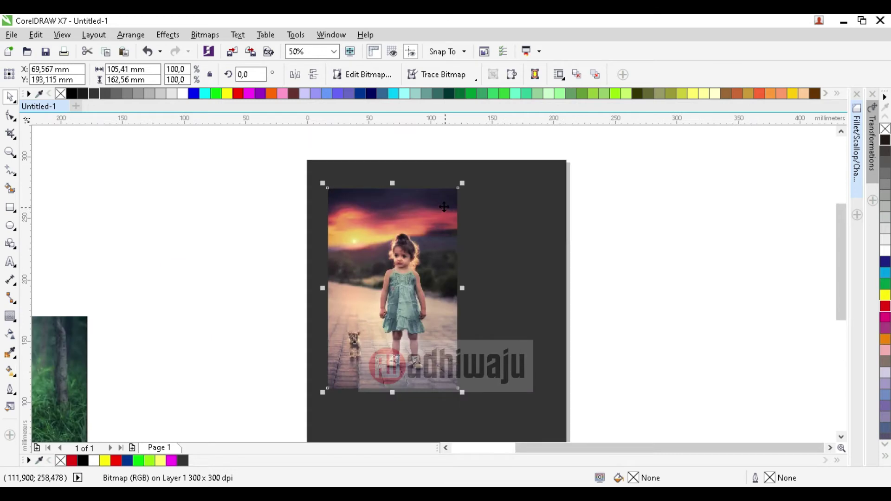
pyautogui.click(218, 35)
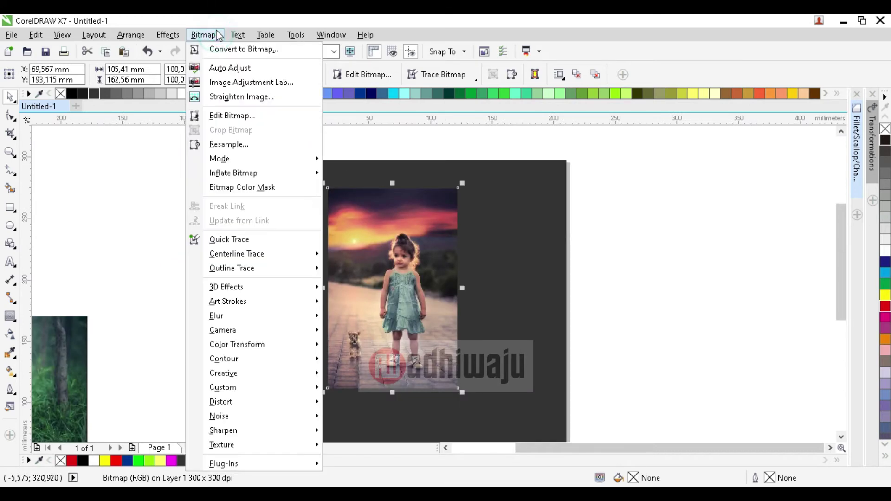
pyautogui.click(710, 185)
pyautogui.click(375, 231)
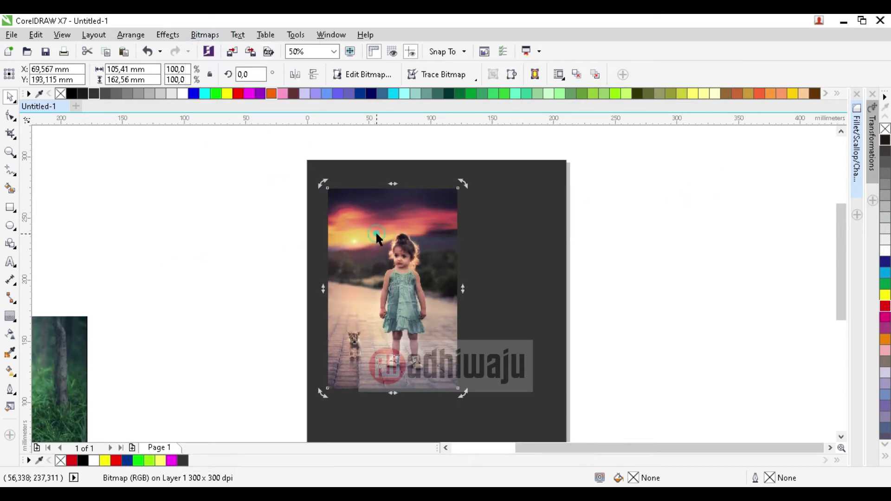
# Step: Start the Creative Frame effect on the girl photo with Square_1.cpt and re-center the frame
pyautogui.click(204, 36)
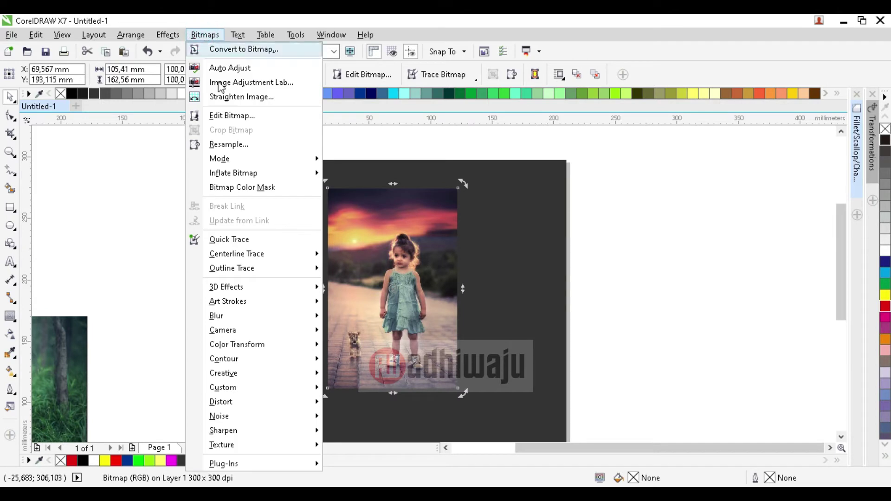
pyautogui.moveTo(288, 378)
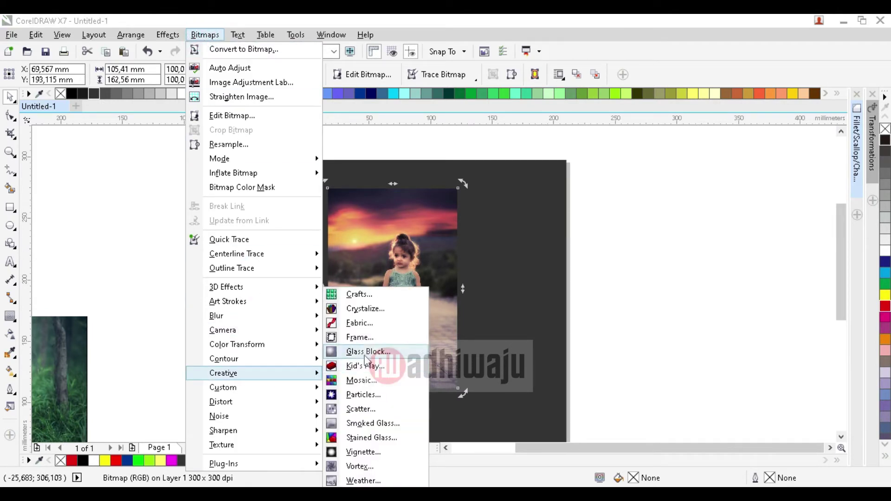
pyautogui.click(362, 338)
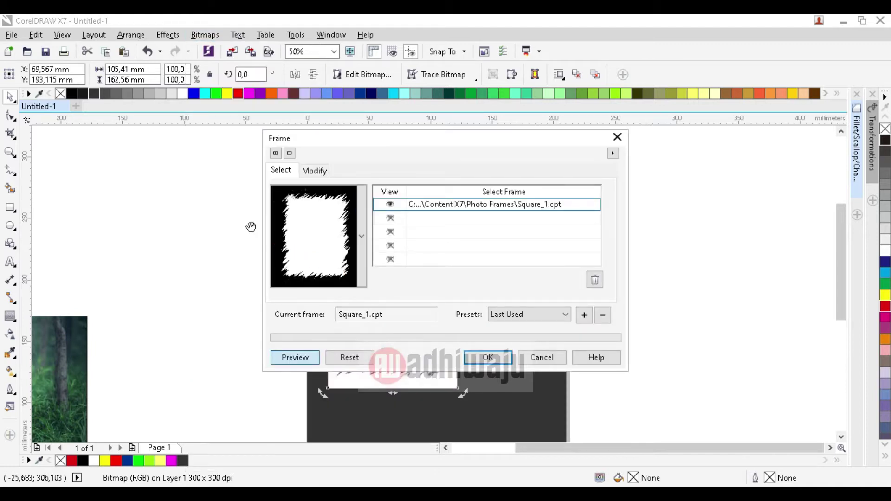
pyautogui.moveTo(361, 142); pyautogui.dragTo(623, 186)
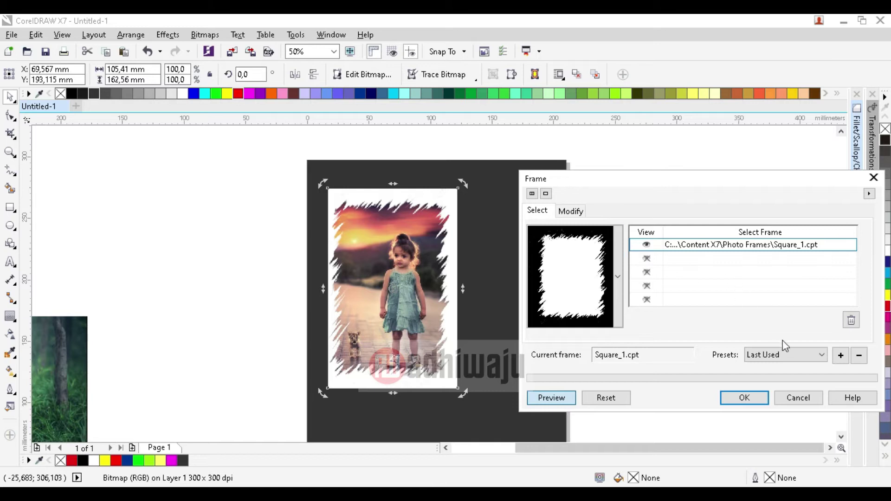
pyautogui.click(573, 212)
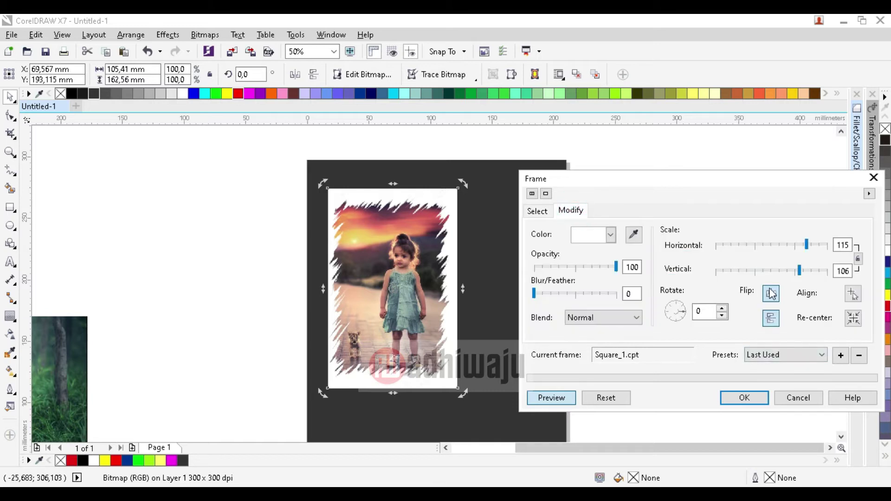
pyautogui.click(852, 317)
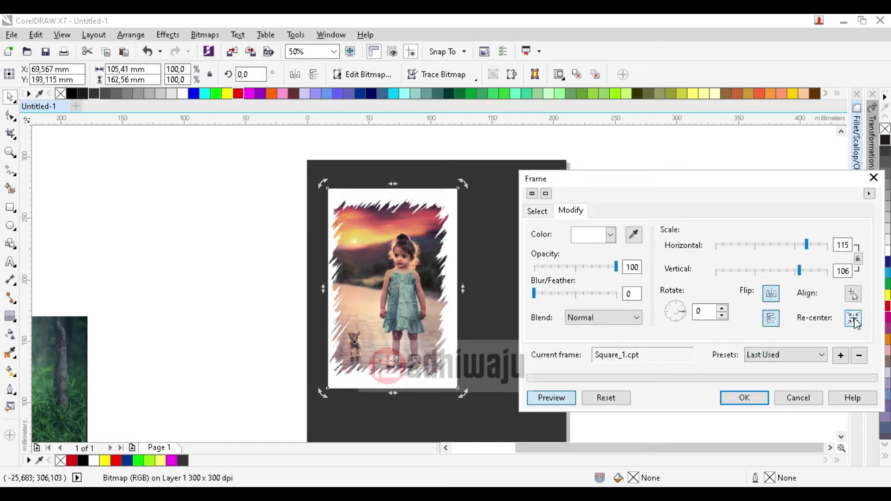
# Step: Set the frame's horizontal and vertical scale both to 116
pyautogui.moveTo(806, 245); pyautogui.dragTo(801, 245)
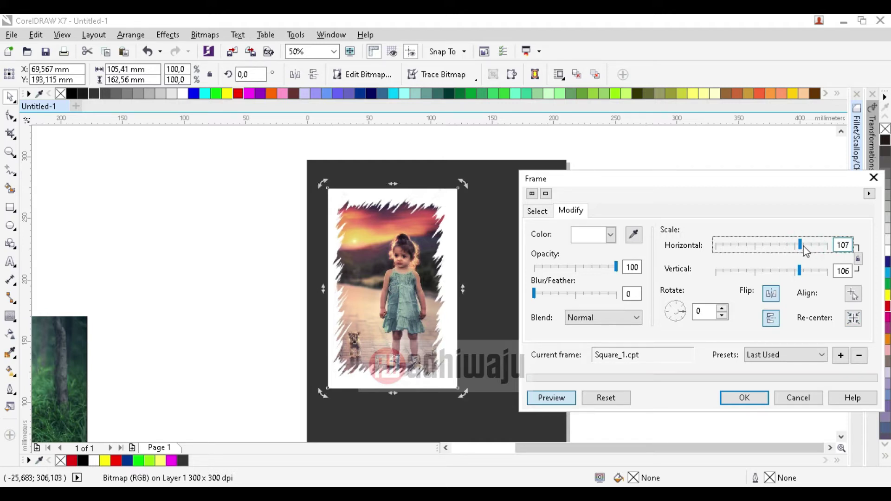
pyautogui.click(804, 246)
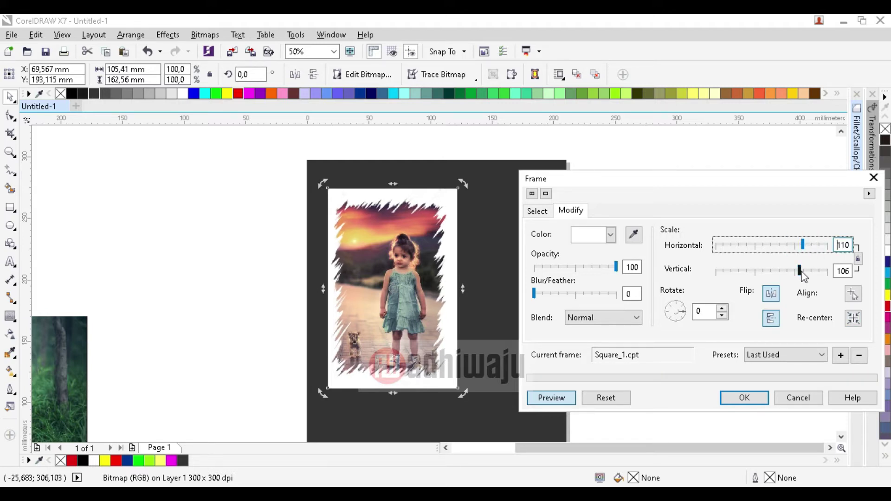
pyautogui.moveTo(800, 272); pyautogui.dragTo(803, 271)
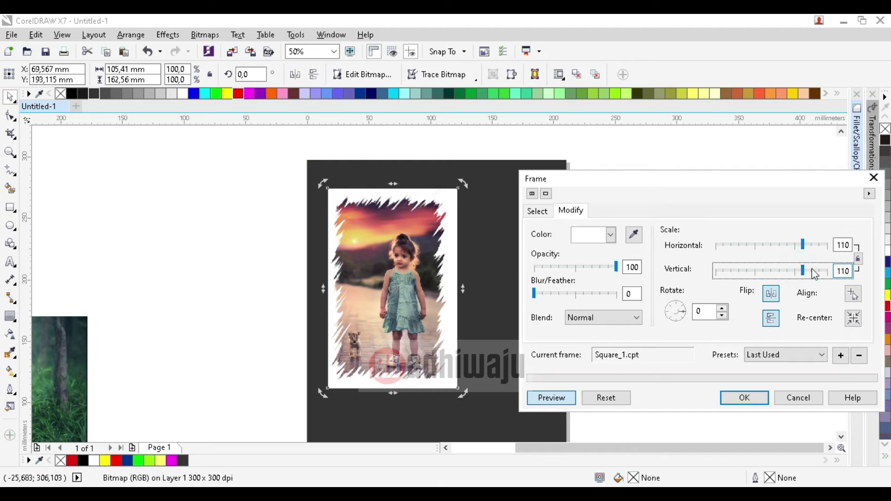
pyautogui.click(814, 245)
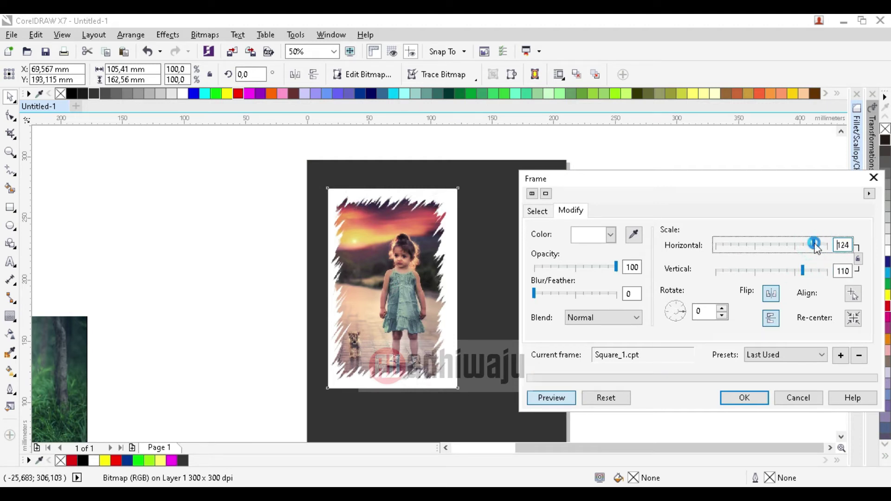
pyautogui.click(812, 272)
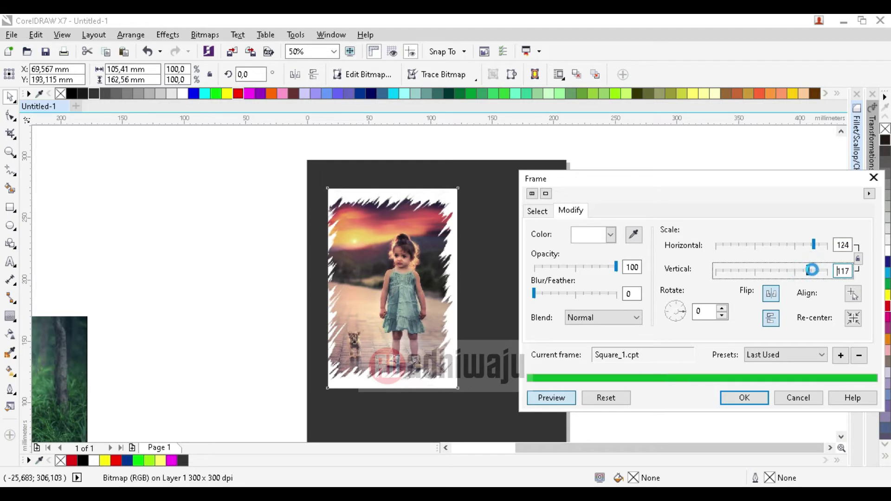
pyautogui.moveTo(812, 271); pyautogui.dragTo(808, 271)
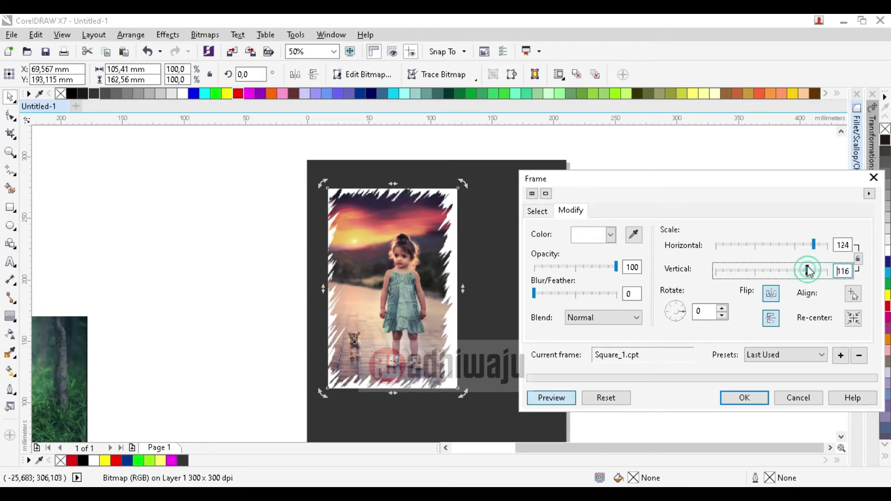
pyautogui.click(808, 245)
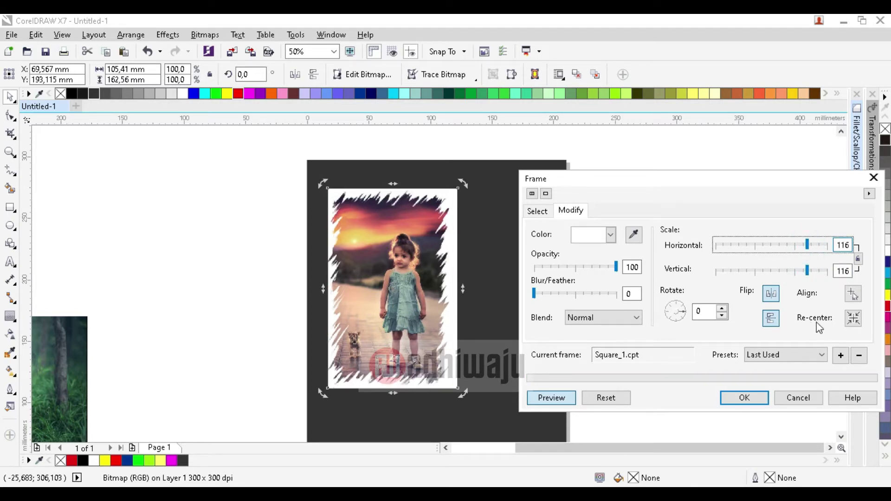
# Step: Try aligning the frame to a point on the girl, and re-center it on the photo
pyautogui.click(852, 320)
pyautogui.click(857, 295)
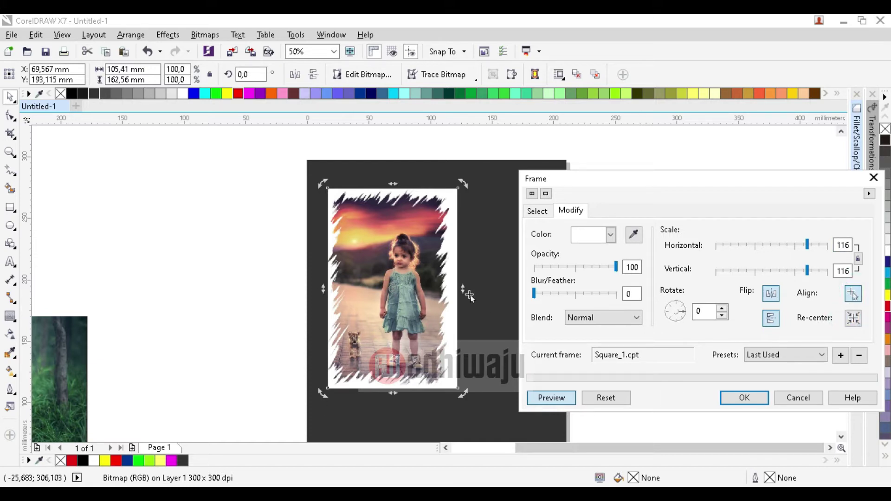
pyautogui.click(406, 284)
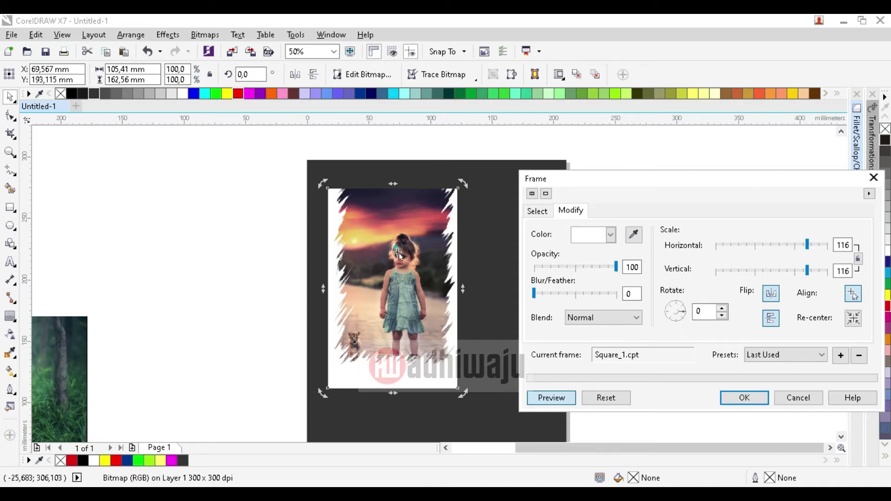
pyautogui.click(850, 320)
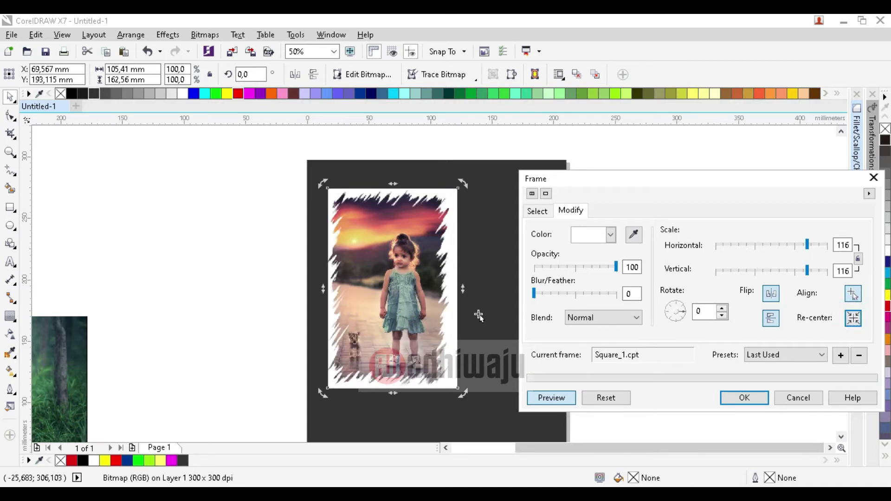
pyautogui.click(862, 297)
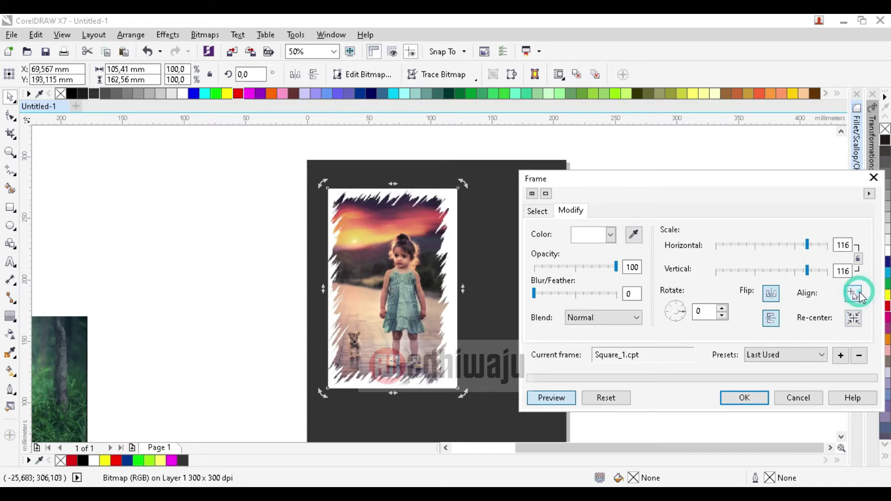
# Step: Turn off the frame's vertical flip, and toggle its horizontal flip off and back on
pyautogui.click(771, 301)
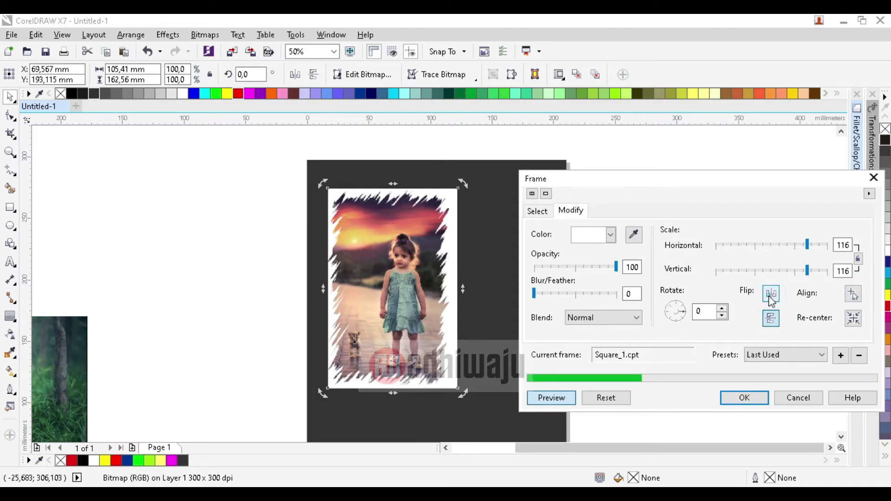
pyautogui.click(774, 319)
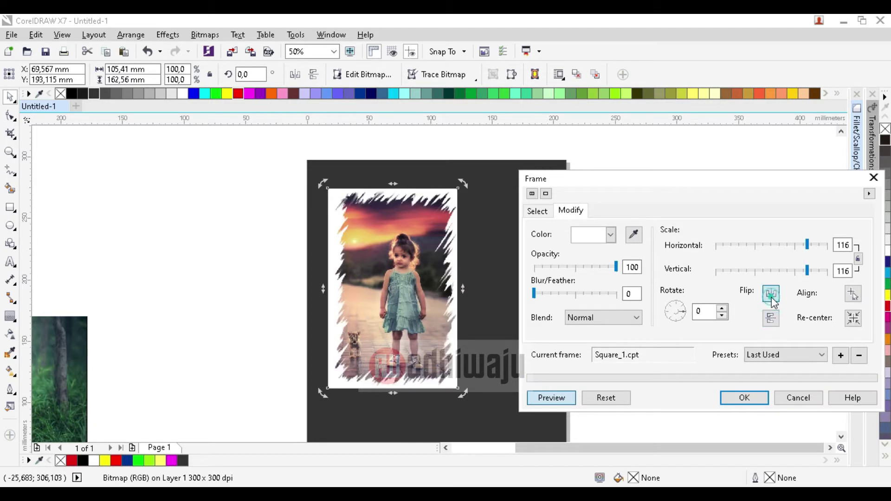
pyautogui.click(772, 294)
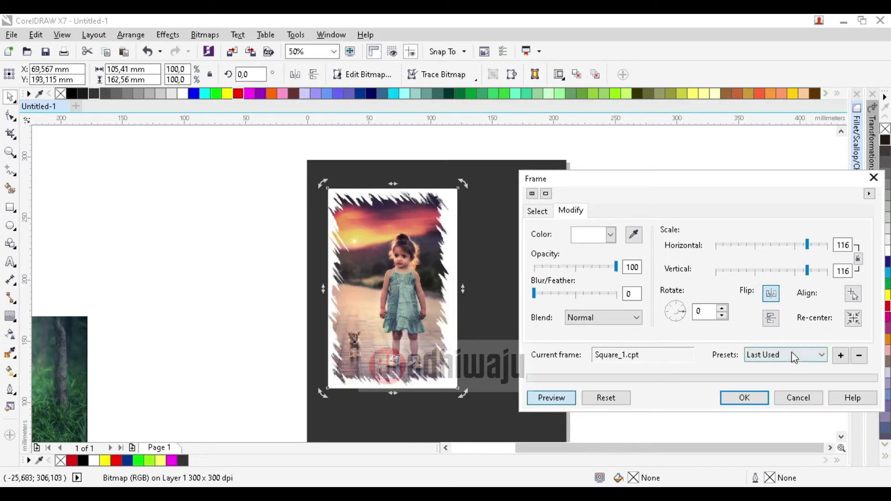
# Step: Re-center the frame and align its center to a point on the girl's upper body
pyautogui.click(852, 318)
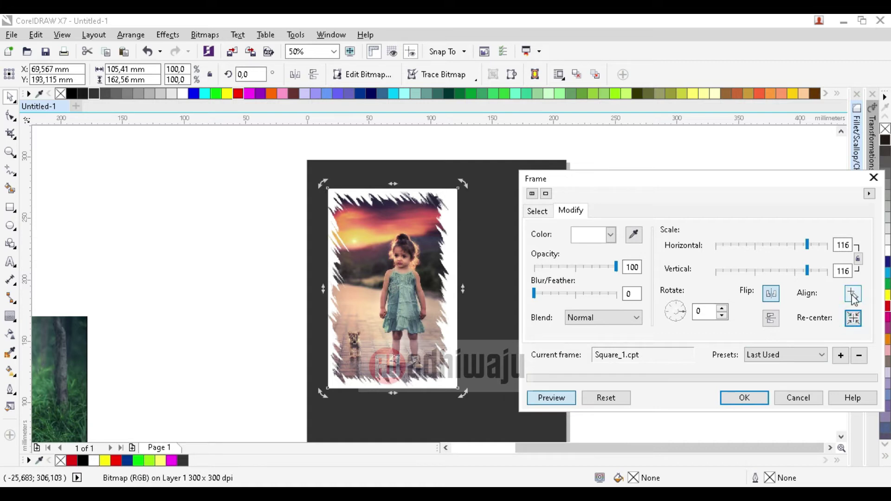
pyautogui.click(853, 297)
pyautogui.click(391, 283)
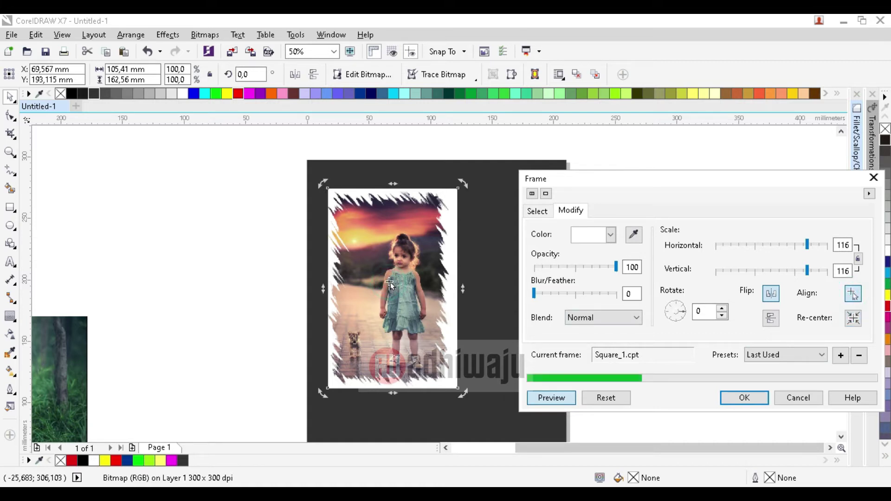
pyautogui.click(392, 274)
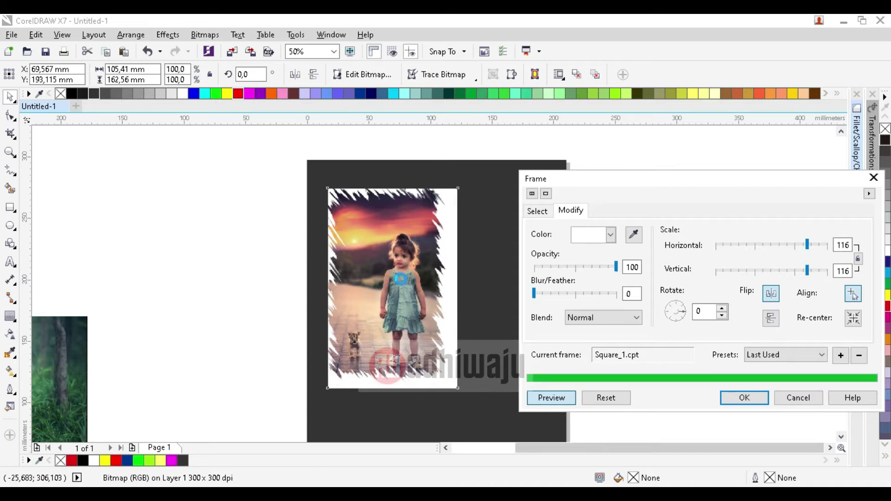
# Step: Re-center the frame on the girl photo, apply the Frame effect, and deselect the photo
pyautogui.click(852, 318)
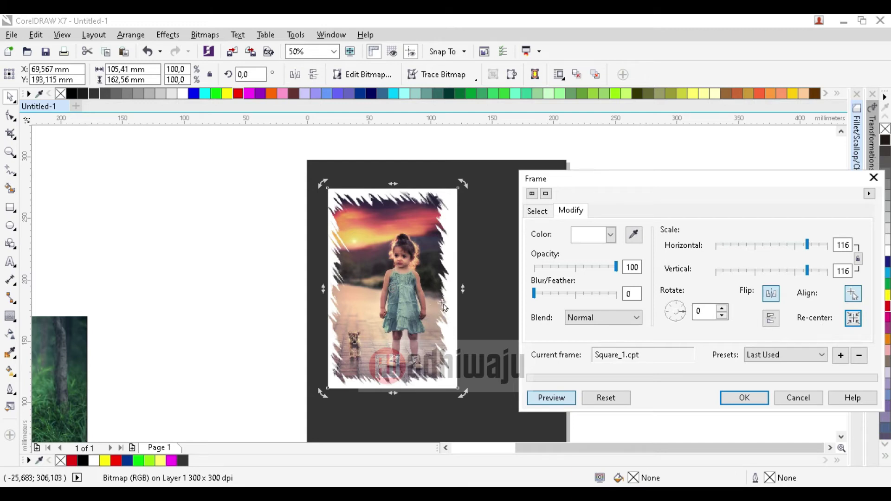
pyautogui.click(752, 397)
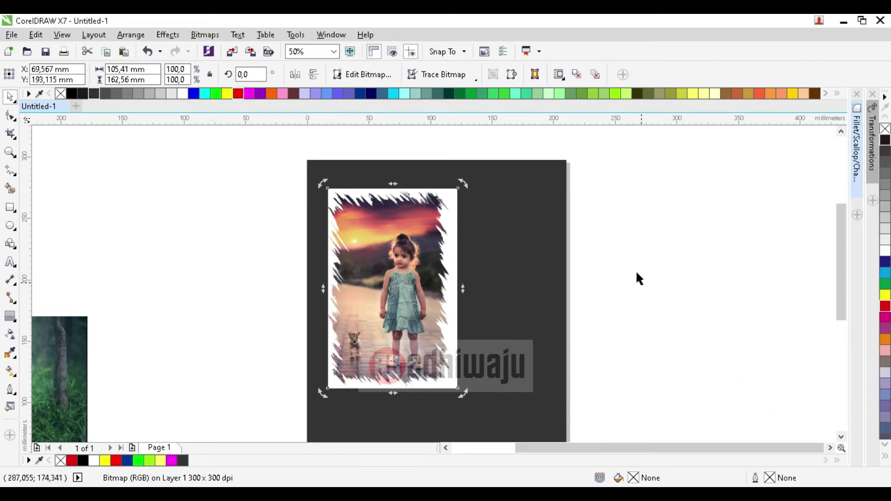
pyautogui.click(639, 270)
# Step: Place the forest photo of the boy on the lower part of the dark page and shift the girl photo slightly up and left
pyautogui.scroll(-2, 358, 192)
pyautogui.scroll(2, 399, 191)
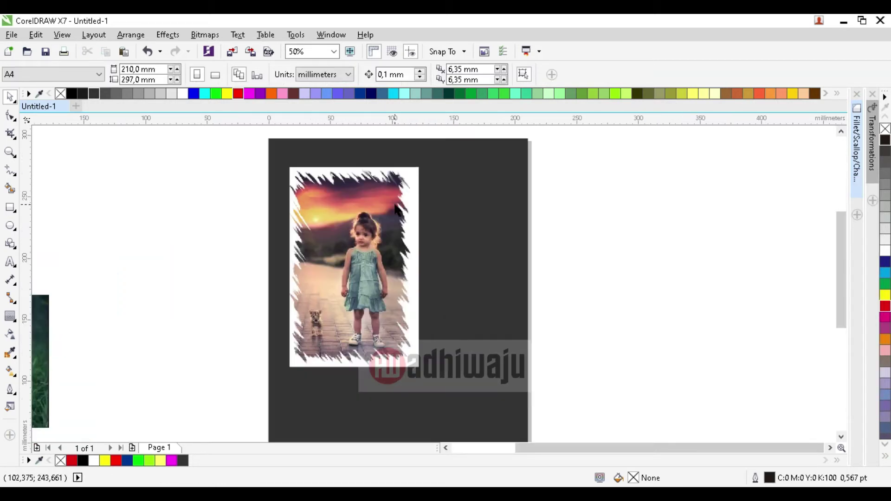
pyautogui.scroll(-2, 399, 179)
pyautogui.moveTo(133, 272); pyautogui.dragTo(372, 319)
pyautogui.scroll(2, 376, 244)
pyautogui.click(384, 228)
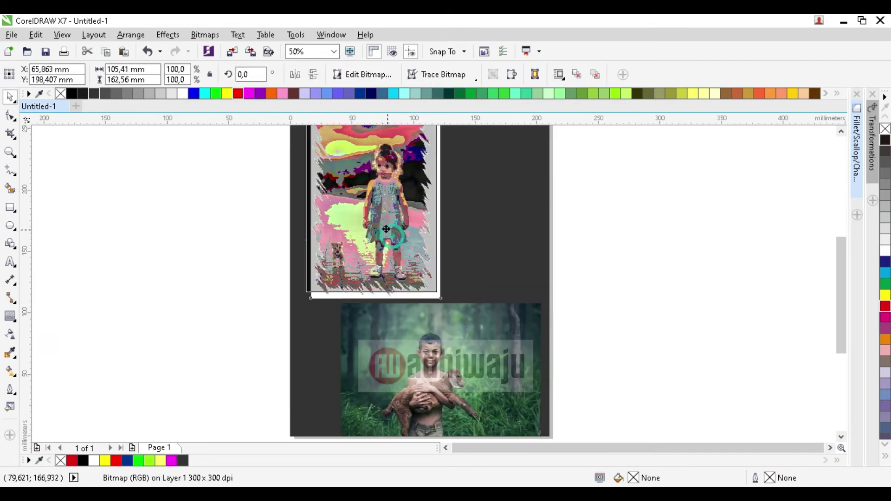
pyautogui.scroll(-2, 385, 227)
pyautogui.scroll(2, 420, 292)
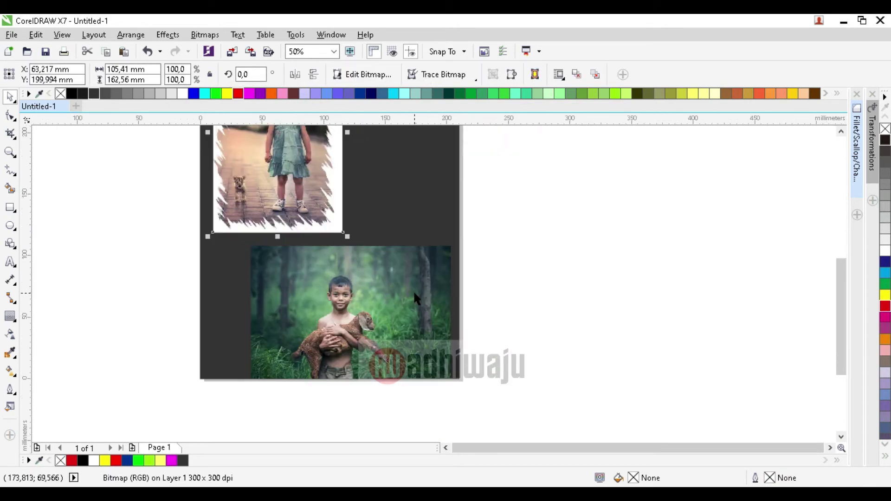
# Step: Adjust the boy photo's position below the girl photo so it sits fully within the dark page
pyautogui.click(409, 289)
pyautogui.moveTo(409, 288); pyautogui.dragTo(406, 294)
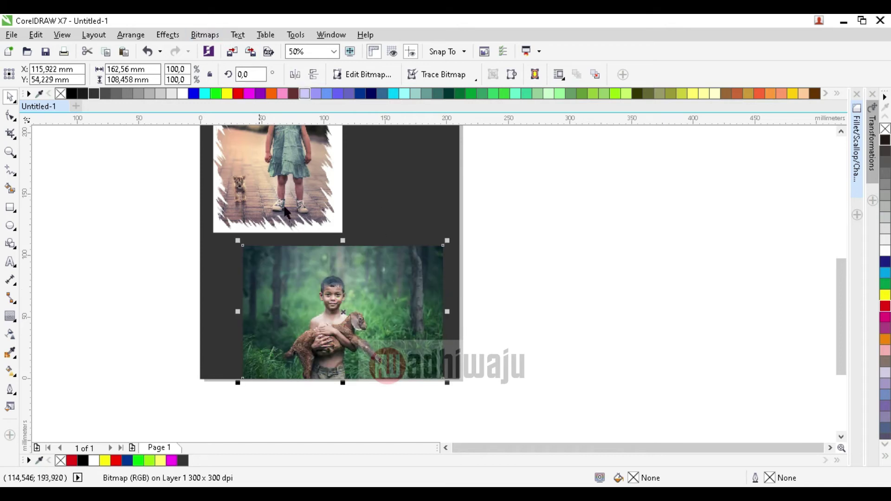
pyautogui.click(346, 308)
pyautogui.moveTo(346, 308)
pyautogui.mouseDown()
pyautogui.moveTo(365, 288)
pyautogui.moveTo(389, 306)
pyautogui.mouseUp()
pyautogui.click(486, 321)
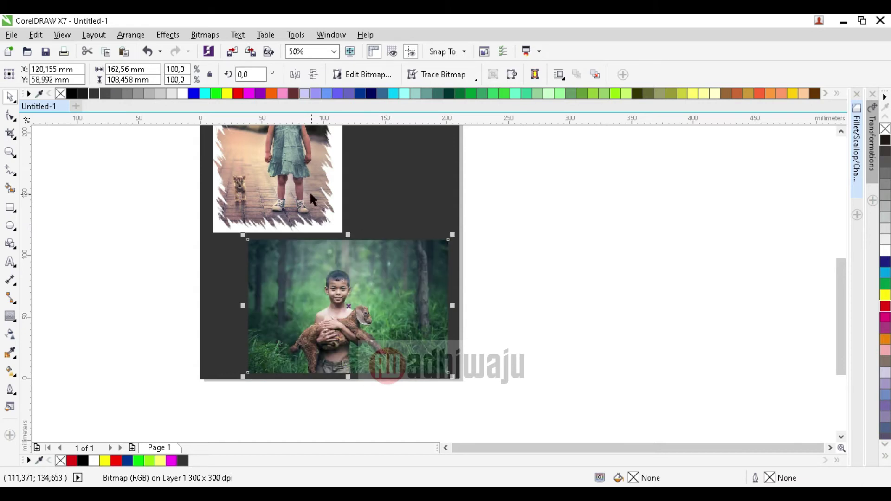
# Step: Start the Creative Frame effect on the boy photo with Square_1.cpt, show its modification settings, and keep the dialog clear of the photo
pyautogui.click(204, 35)
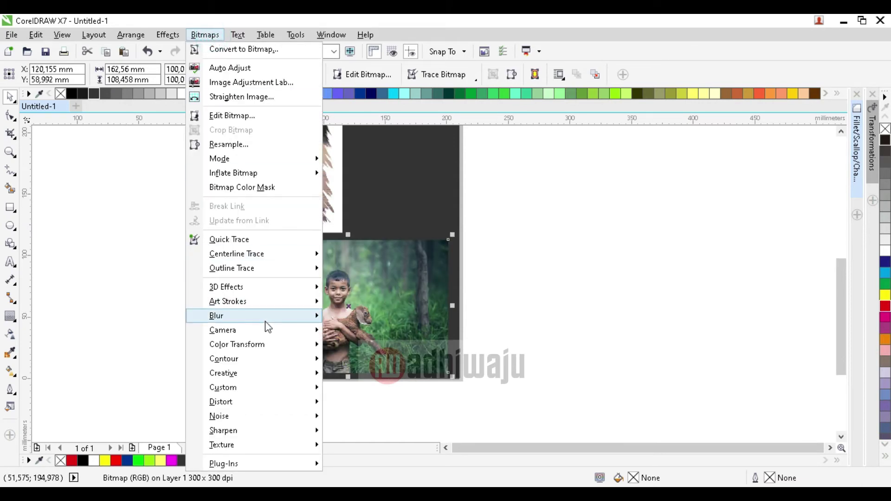
pyautogui.moveTo(302, 378)
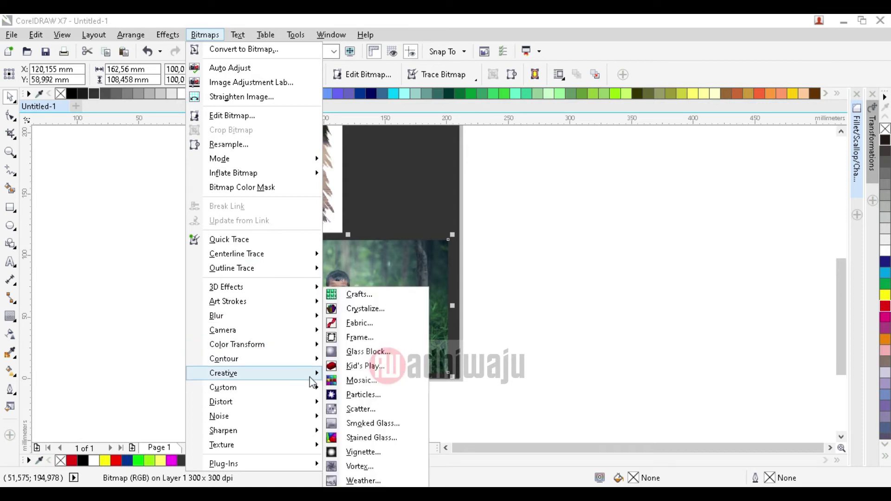
pyautogui.click(356, 338)
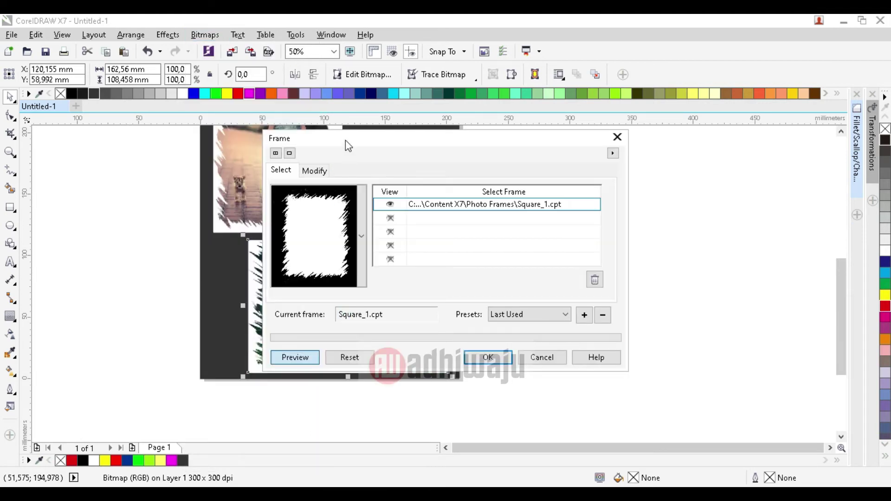
pyautogui.moveTo(346, 141); pyautogui.dragTo(577, 163)
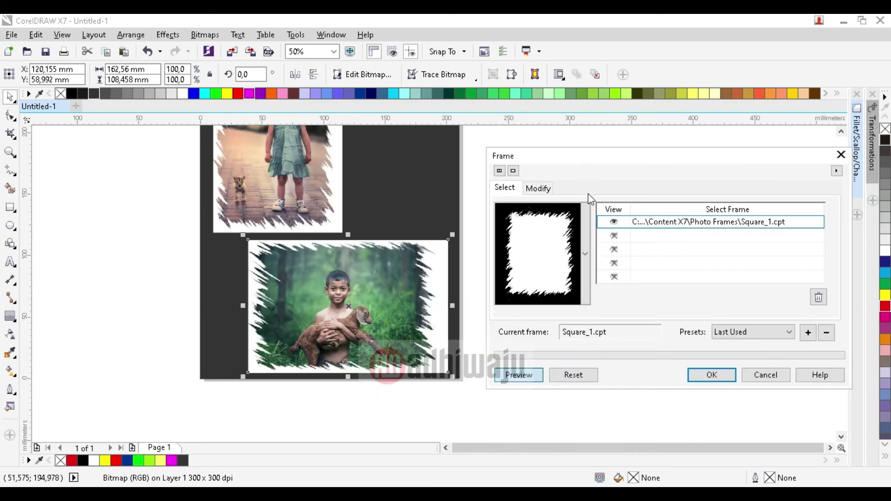
pyautogui.click(534, 188)
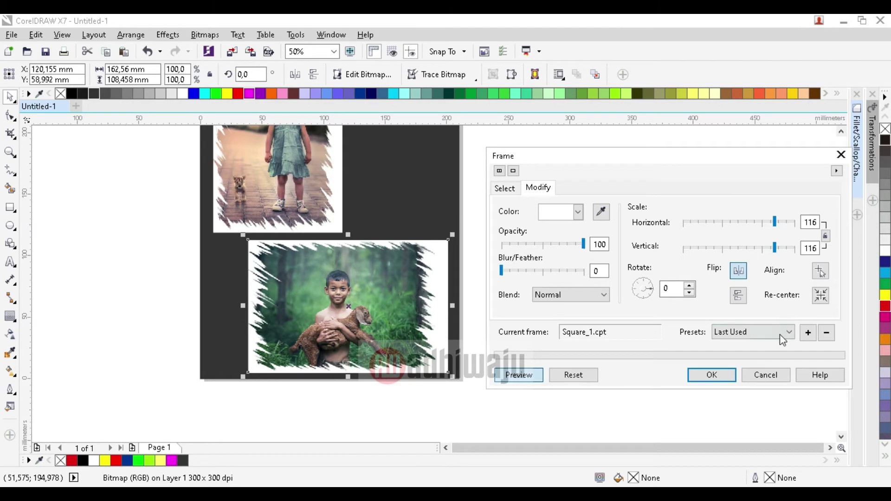
# Step: Try different vertical and horizontal flips of the boy photo's frame, and restore the horizontal flip only
pyautogui.click(818, 301)
pyautogui.click(738, 296)
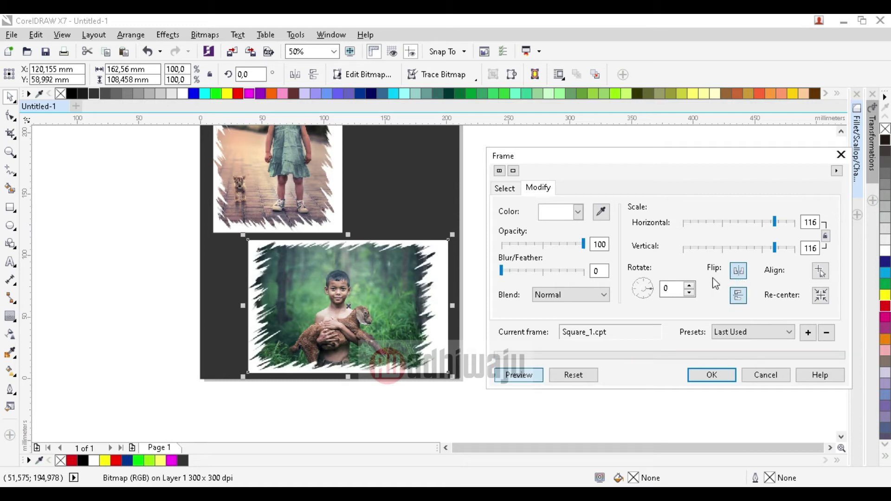
pyautogui.click(738, 273)
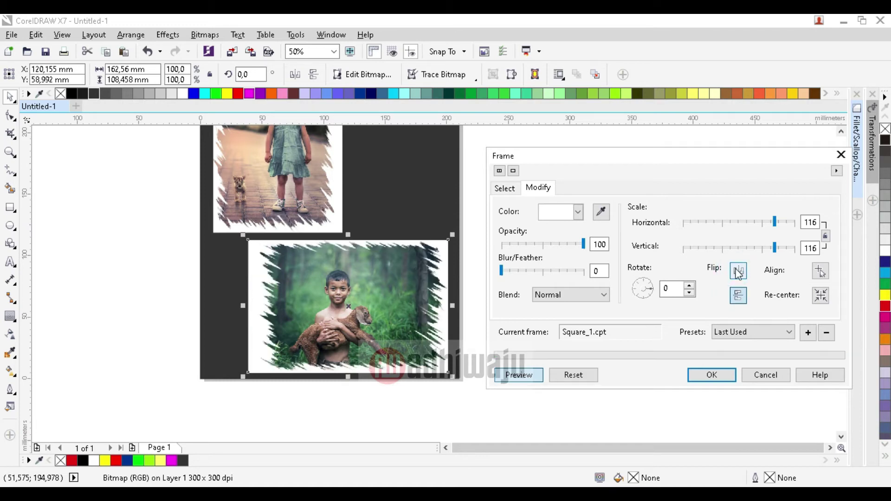
pyautogui.click(738, 297)
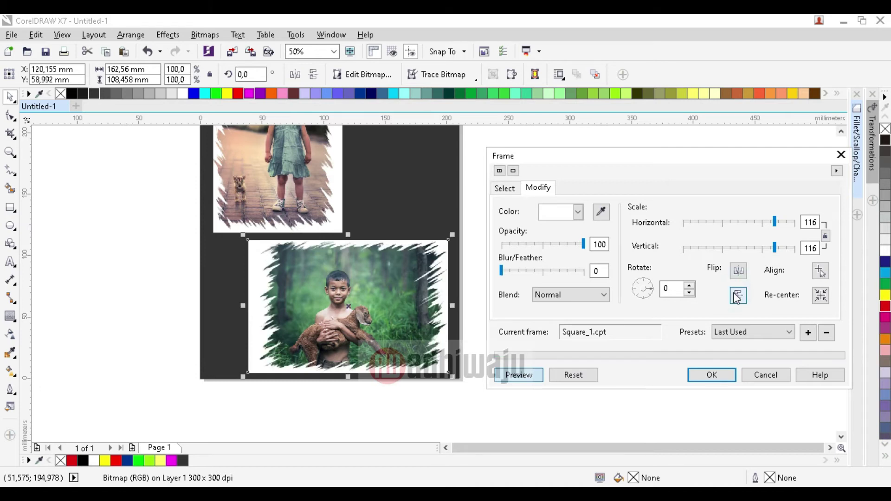
pyautogui.click(733, 273)
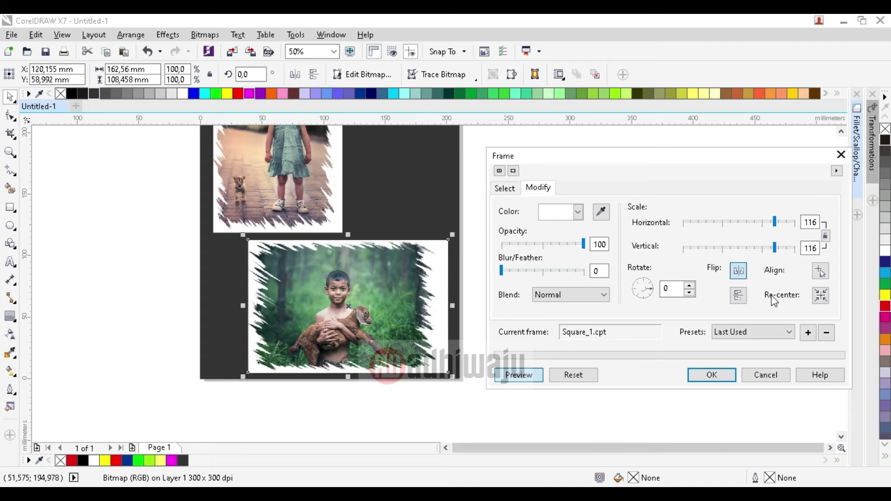
# Step: Set the frame's rotation to 3 and re-center the frame on the boy photo
pyautogui.click(690, 286)
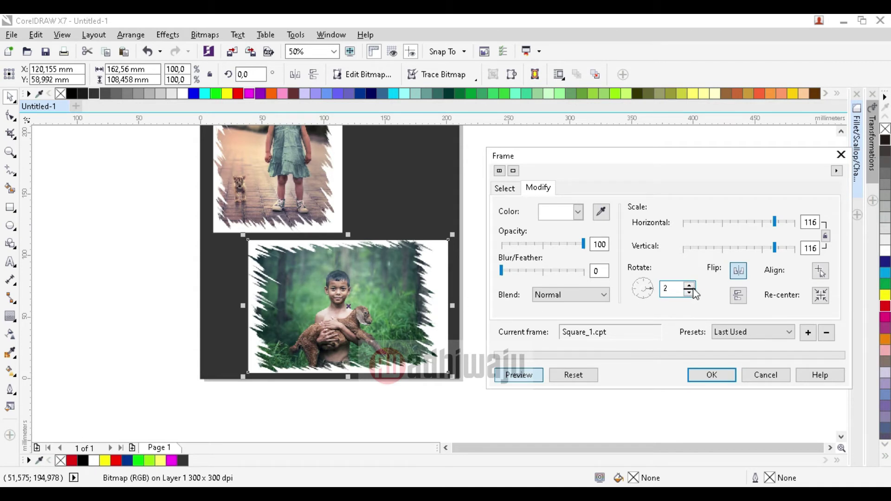
pyautogui.click(689, 286)
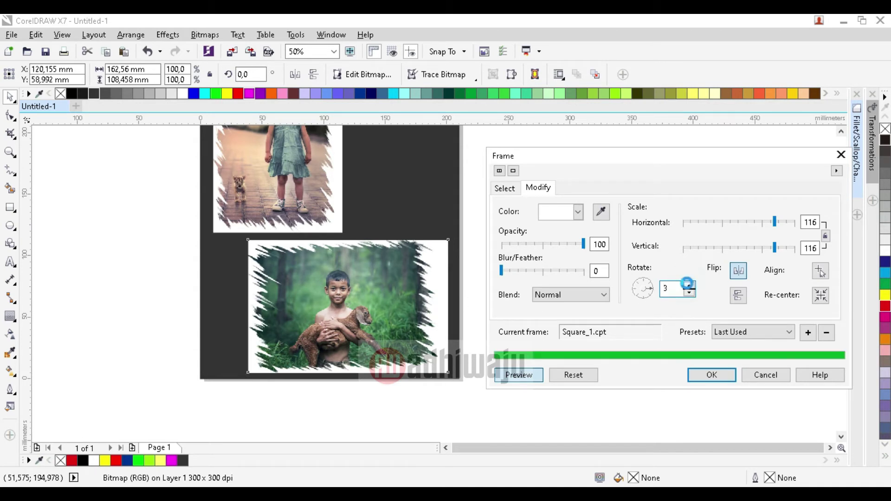
pyautogui.click(821, 295)
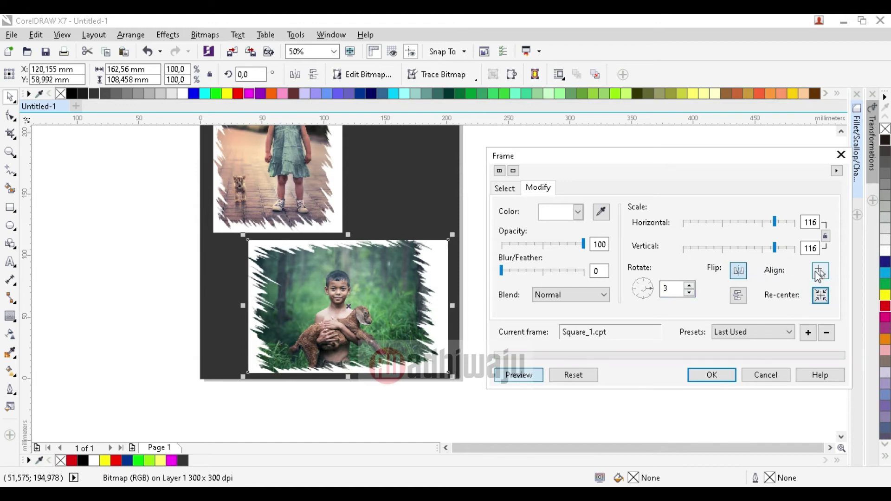
# Step: Try aligning the frame's center to points beside the boy and on the goat in his arms
pyautogui.click(821, 272)
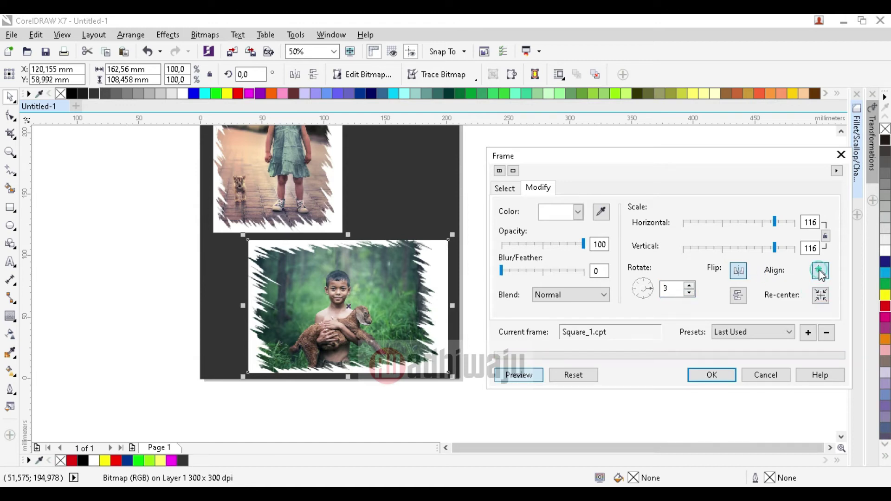
pyautogui.click(402, 296)
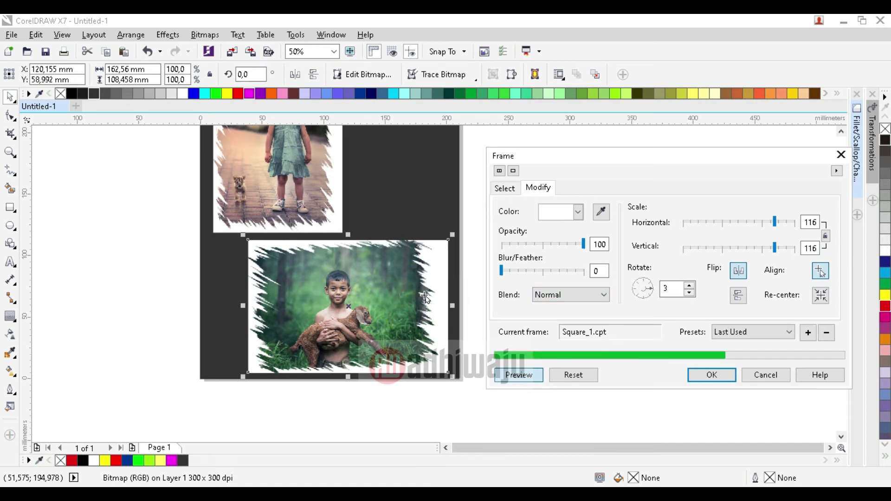
pyautogui.click(291, 298)
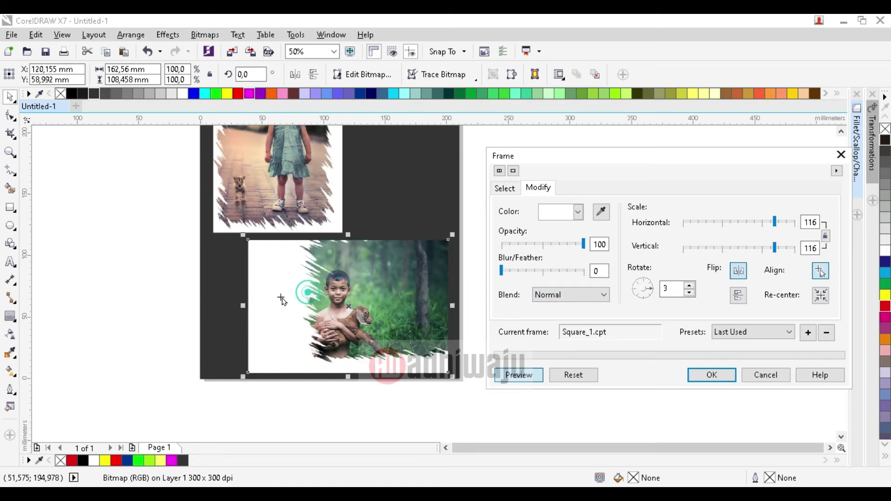
pyautogui.click(363, 330)
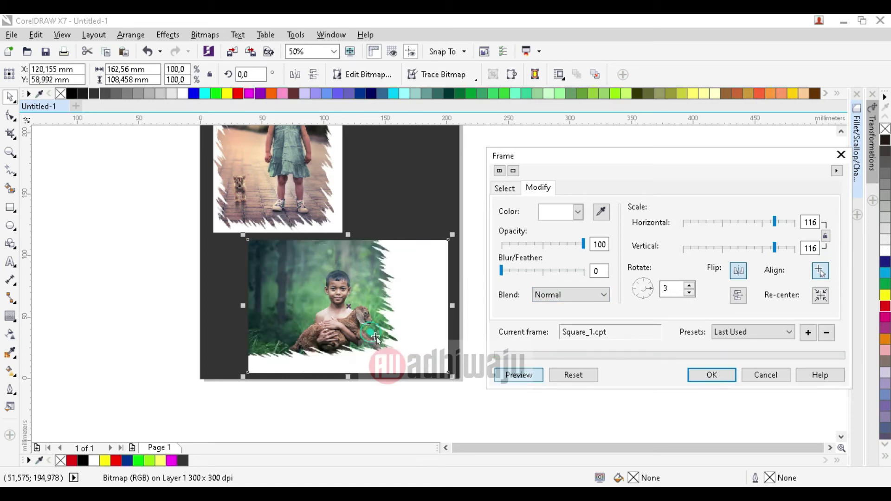
# Step: Align the frame's center to the middle of the boy photo, fine-tuning the point between his shoulder and the goat's head
pyautogui.click(340, 300)
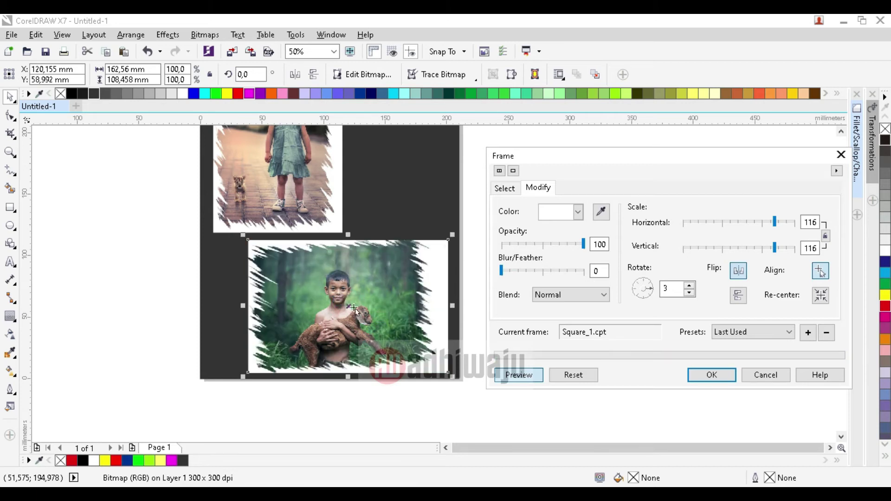
pyautogui.click(350, 308)
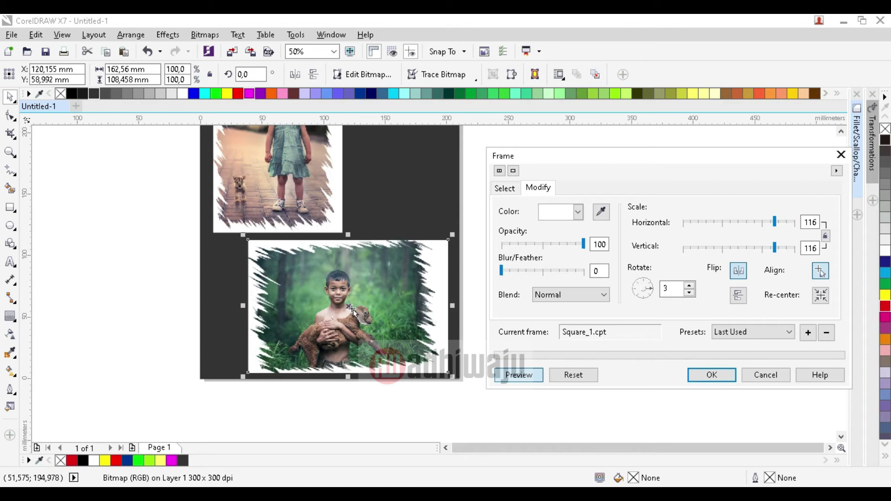
pyautogui.click(351, 308)
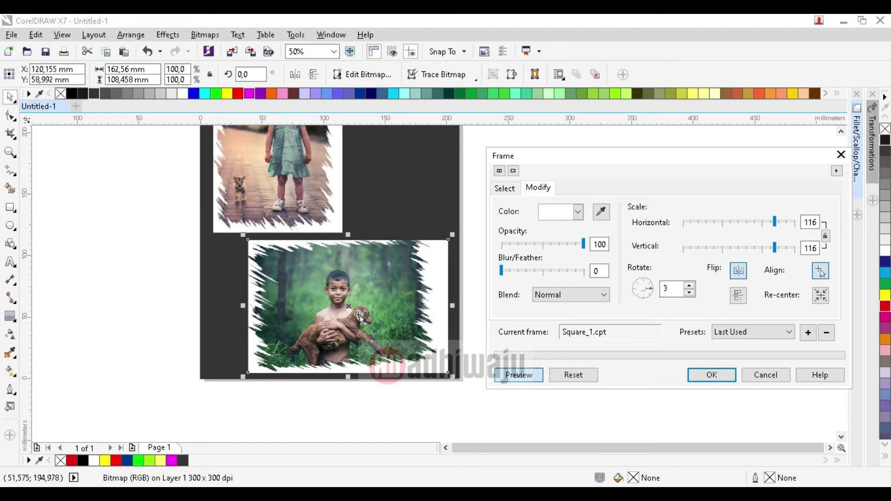
pyautogui.click(351, 308)
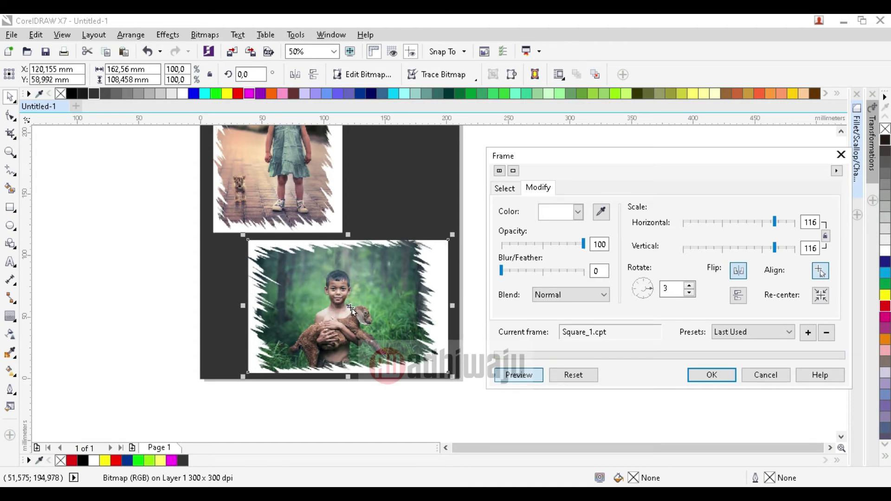
pyautogui.click(352, 309)
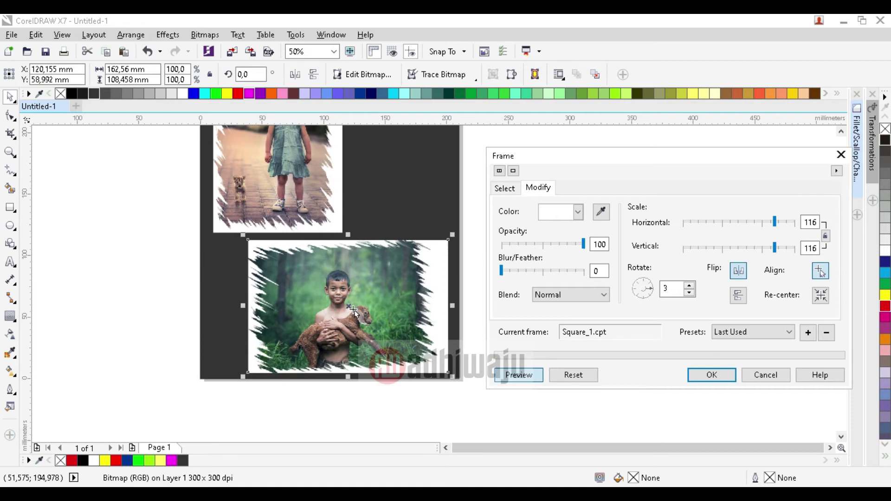
pyautogui.click(349, 308)
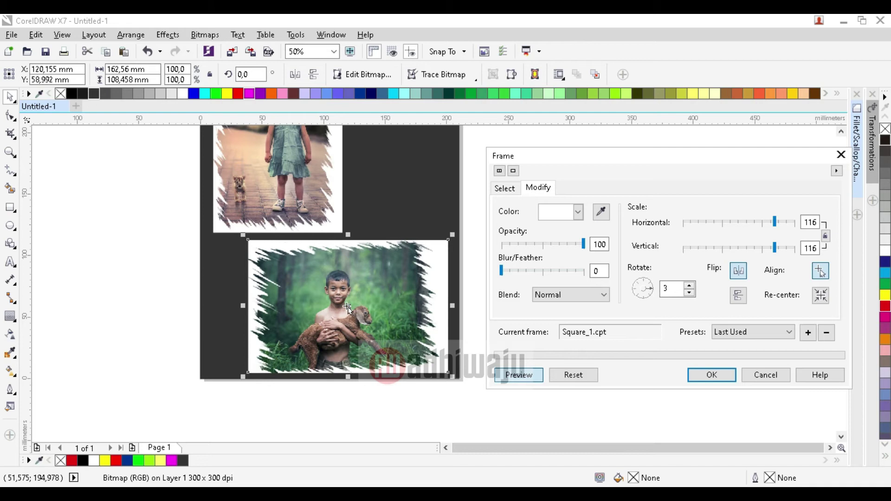
pyautogui.click(348, 308)
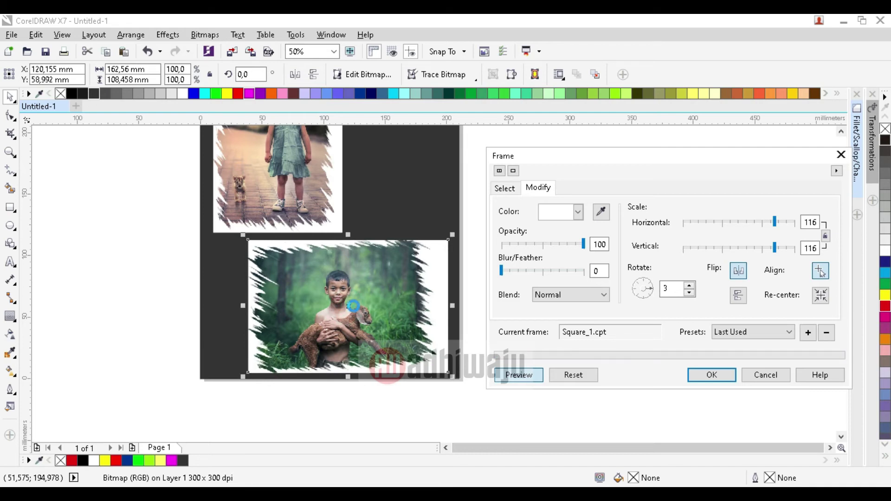
pyautogui.click(352, 307)
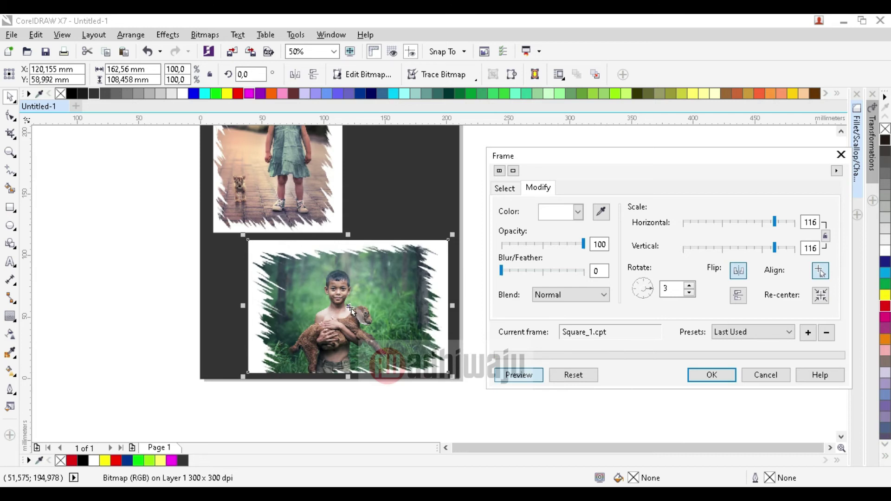
pyautogui.click(353, 307)
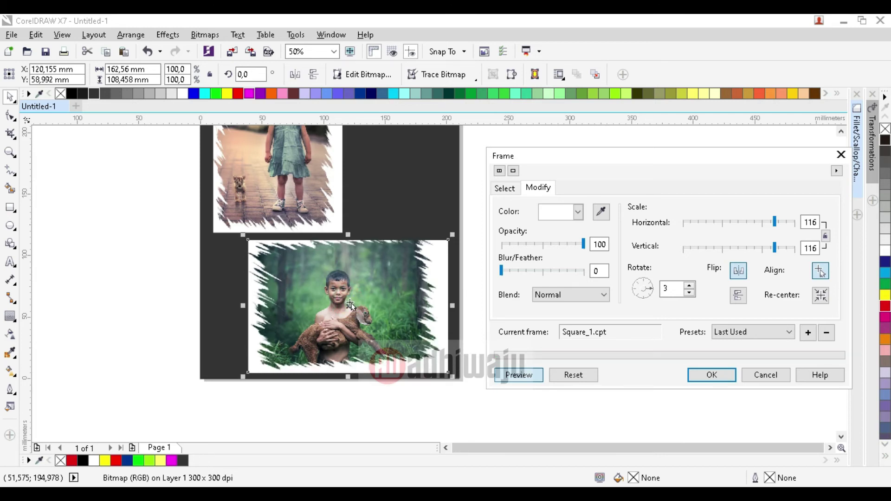
pyautogui.click(353, 310)
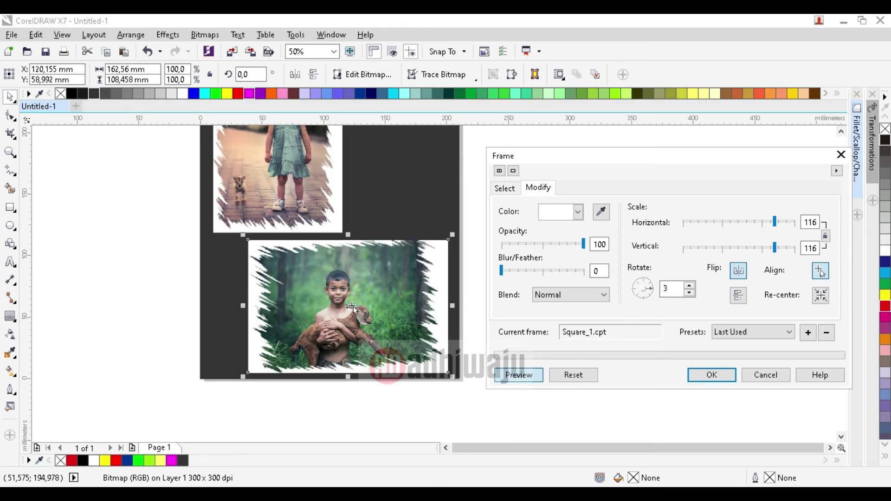
# Step: Set the rotation of the boy photo's frame to 1
pyautogui.click(690, 293)
pyautogui.click(690, 292)
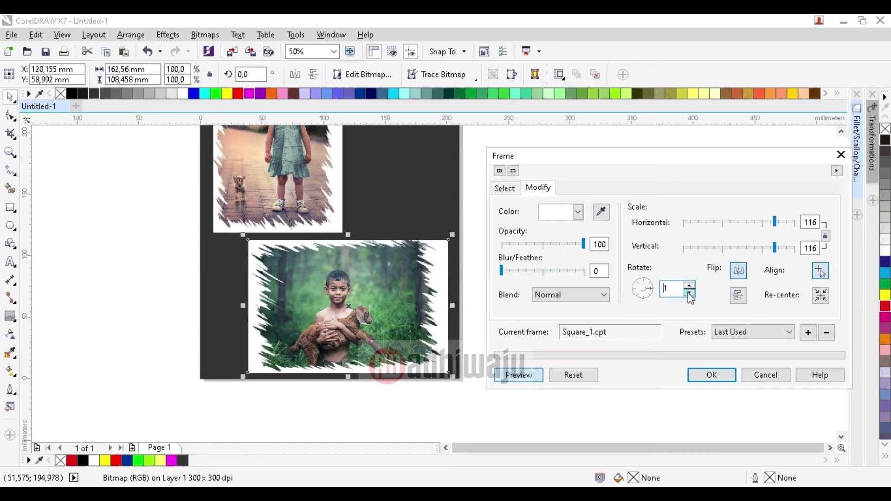
pyautogui.click(690, 293)
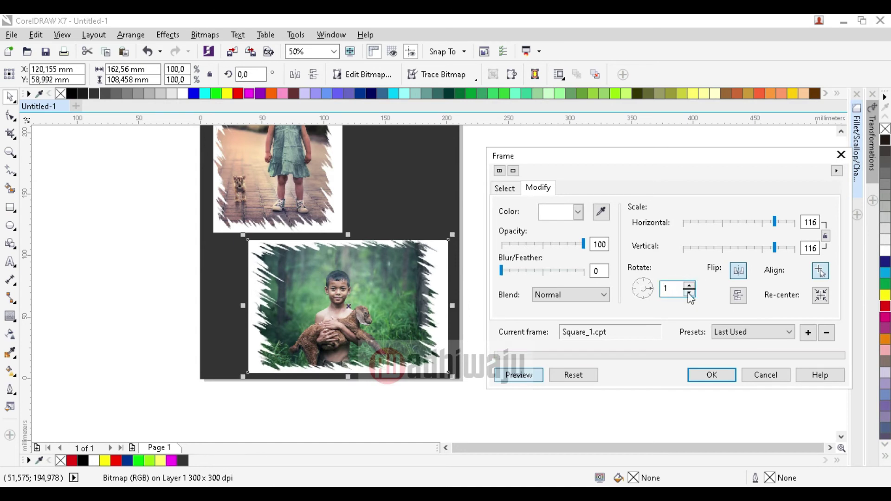
# Step: Set the frame's rotation to 0 and apply the frame to the boy photo
pyautogui.click(690, 293)
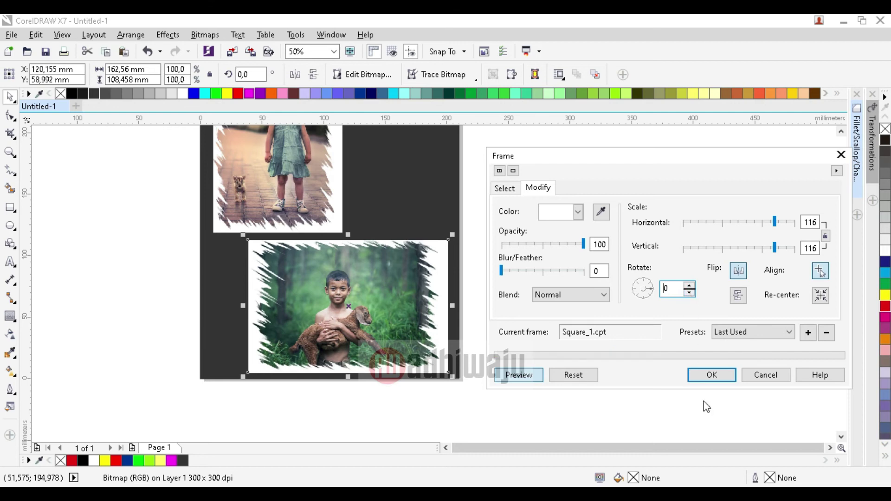
pyautogui.click(712, 375)
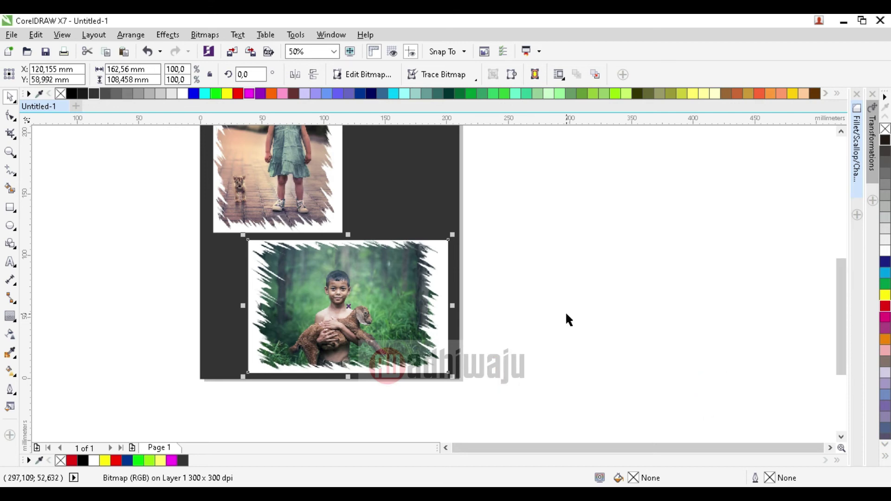
pyautogui.click(591, 287)
# Step: Move the dark background rectangle off the page to show the photos against white, and undo the move
pyautogui.scroll(-2, 410, 222)
pyautogui.scroll(2, 413, 187)
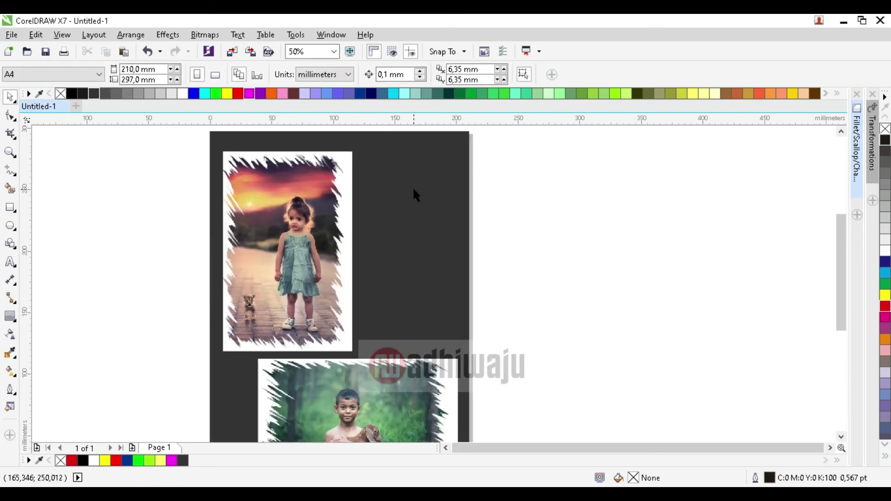
pyautogui.scroll(-2, 468, 195)
pyautogui.scroll(2, 408, 169)
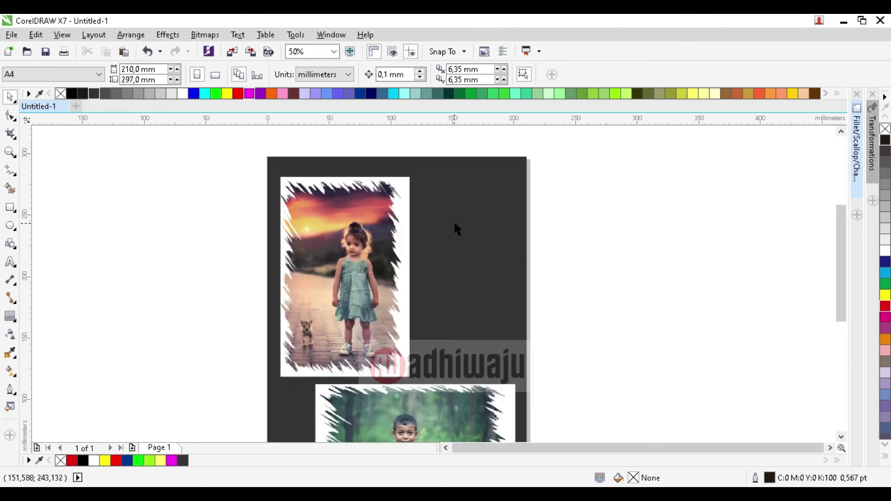
pyautogui.scroll(-2, 453, 221)
pyautogui.scroll(2, 403, 208)
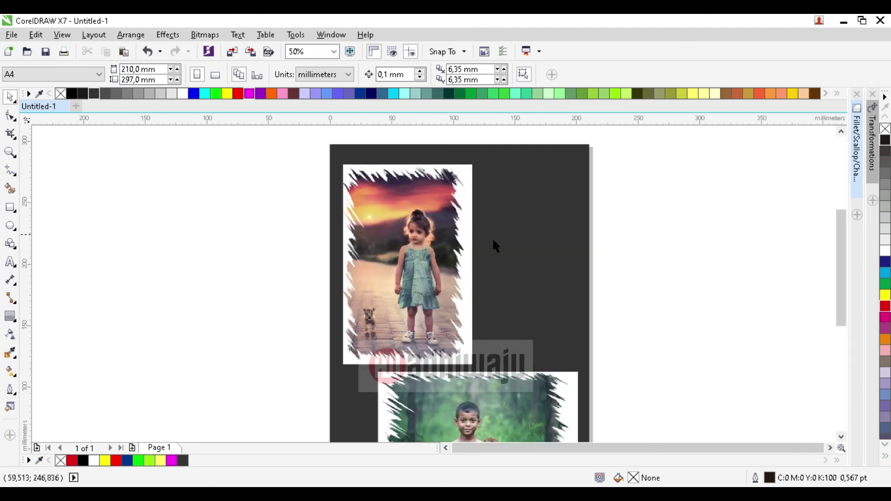
pyautogui.click(525, 236)
pyautogui.scroll(-4, 480, 227)
pyautogui.scroll(2, 433, 225)
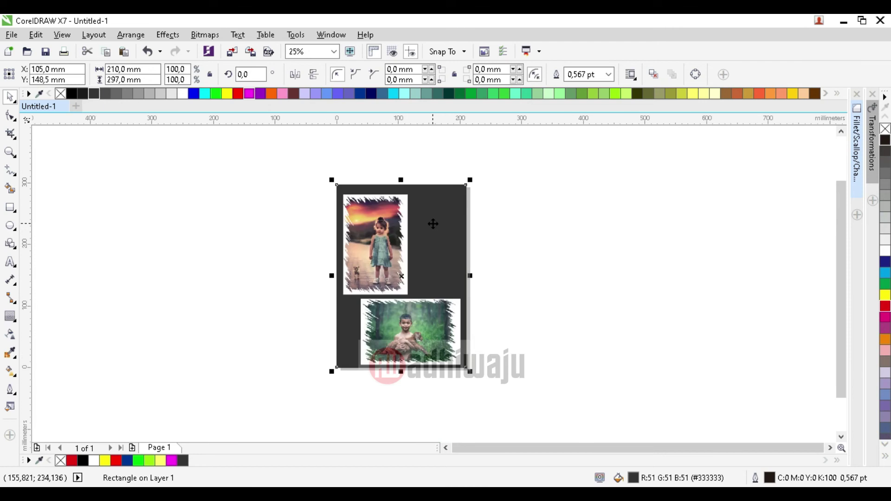
pyautogui.moveTo(432, 222); pyautogui.dragTo(661, 234)
pyautogui.scroll(2, 494, 259)
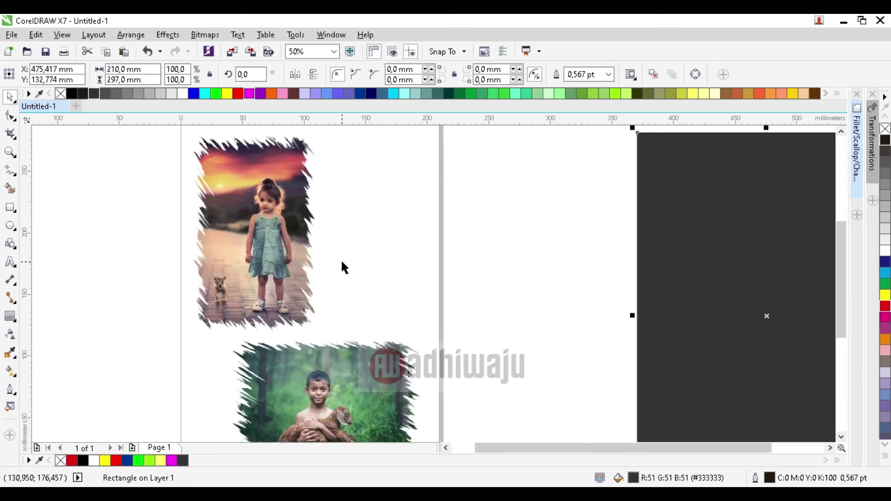
pyautogui.press('p')
pyautogui.click(664, 213)
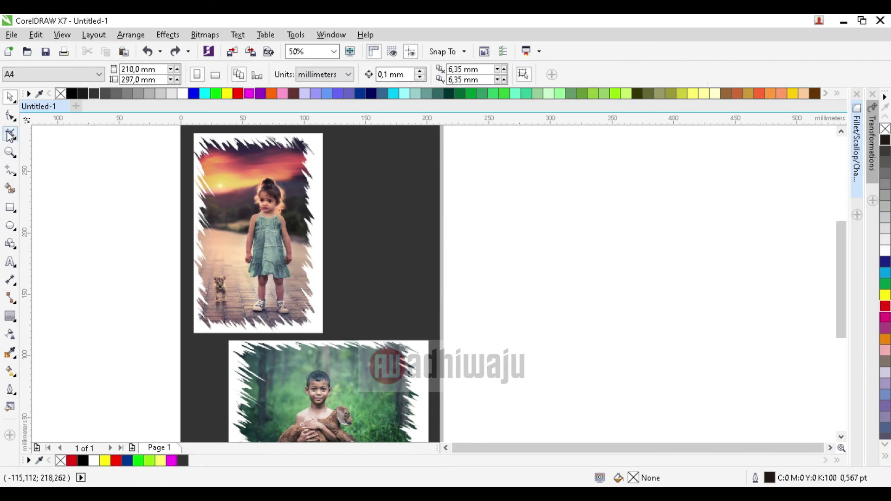
# Step: Crop the girl photo with the Shape tool by moving both of its right corner nodes about 4.1 mm inward
pyautogui.click(10, 116)
pyautogui.click(325, 159)
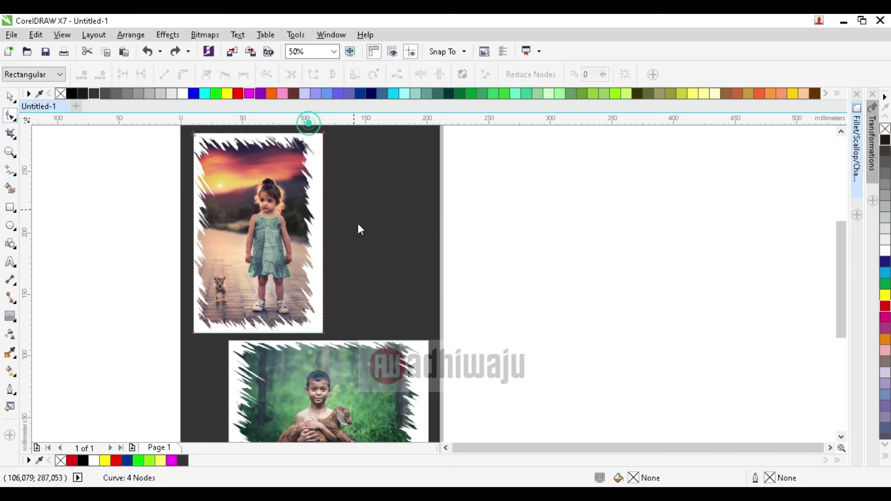
pyautogui.moveTo(352, 333); pyautogui.dragTo(311, 130)
pyautogui.scroll(1, 342, 201)
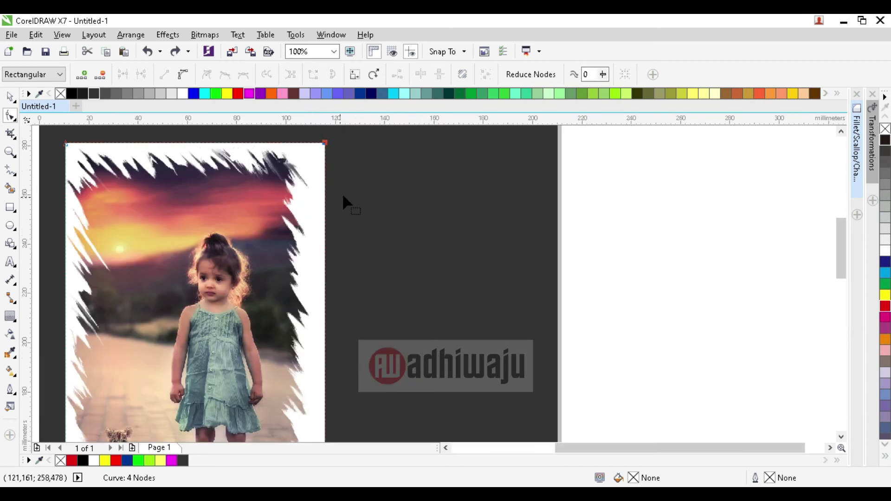
pyautogui.scroll(-2, 357, 263)
pyautogui.scroll(2, 343, 306)
pyautogui.scroll(3, 260, 395)
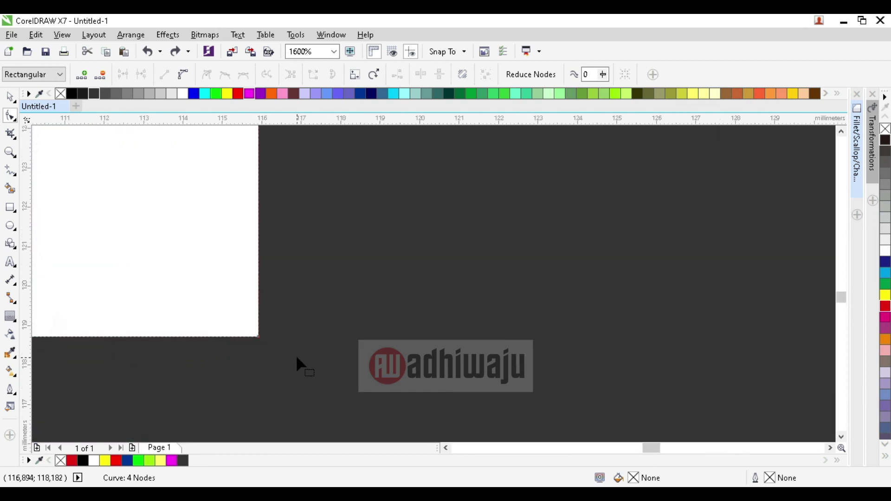
pyautogui.scroll(1, 296, 355)
pyautogui.scroll(-3, 301, 366)
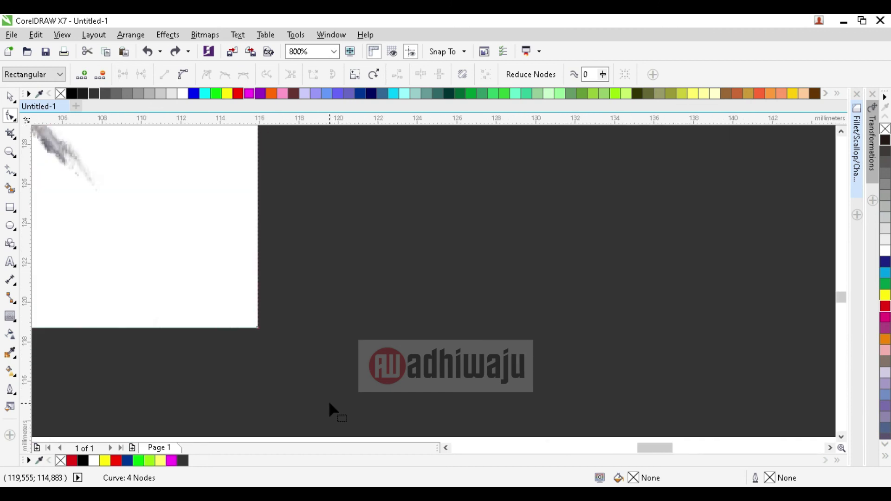
pyautogui.scroll(-2, 328, 399)
pyautogui.moveTo(301, 172); pyautogui.dragTo(369, 397)
pyautogui.scroll(2, 325, 189)
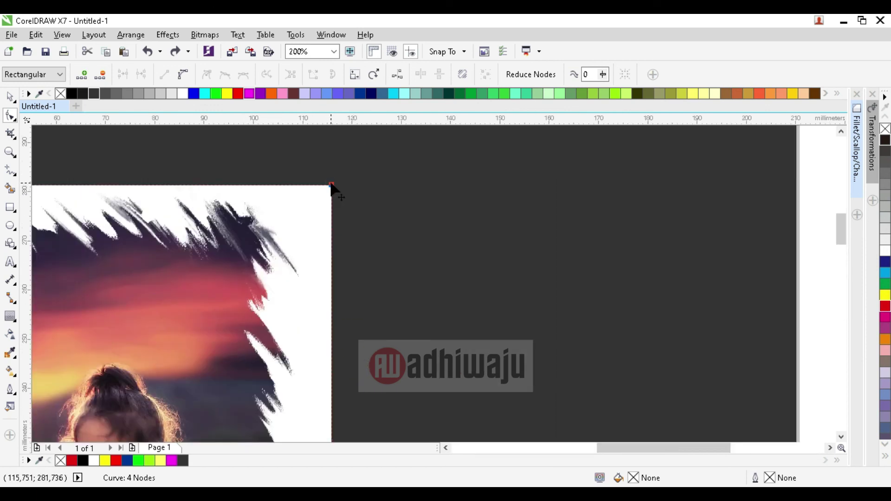
pyautogui.moveTo(331, 185); pyautogui.dragTo(311, 185)
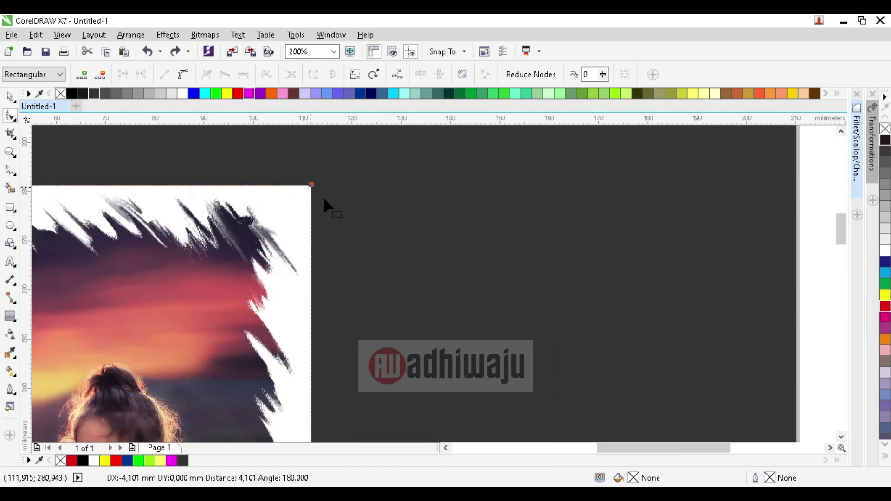
# Step: Trim about 1 mm more off the girl photo's right edge
pyautogui.scroll(-3, 324, 204)
pyautogui.scroll(2, 387, 236)
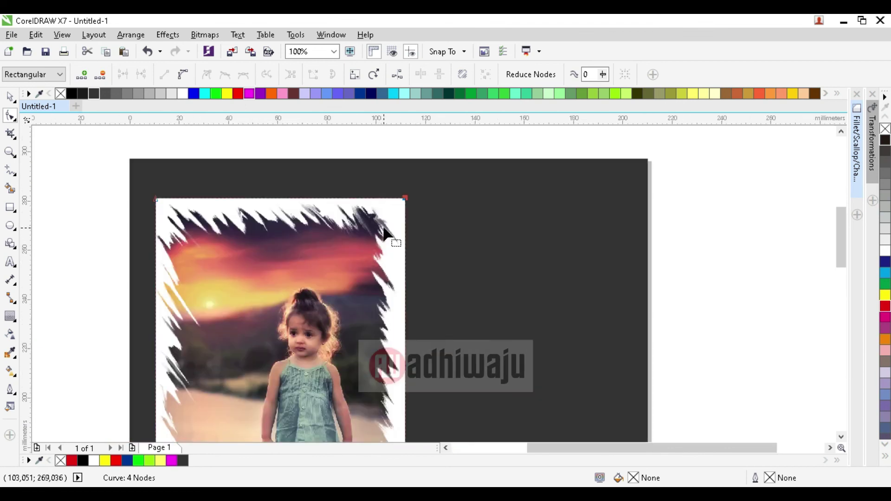
pyautogui.moveTo(403, 198); pyautogui.dragTo(400, 200)
pyautogui.scroll(-2, 426, 191)
pyautogui.scroll(-2, 426, 190)
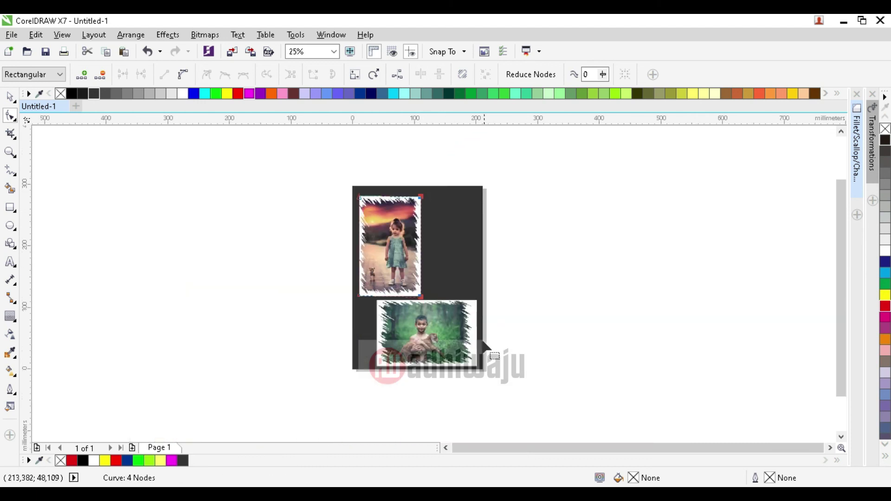
# Step: Crop about 3.7 mm off the boy photo's right edge by moving its two right corner nodes inward, and deselect it
pyautogui.scroll(1, 472, 323)
pyautogui.moveTo(507, 385); pyautogui.dragTo(510, 388)
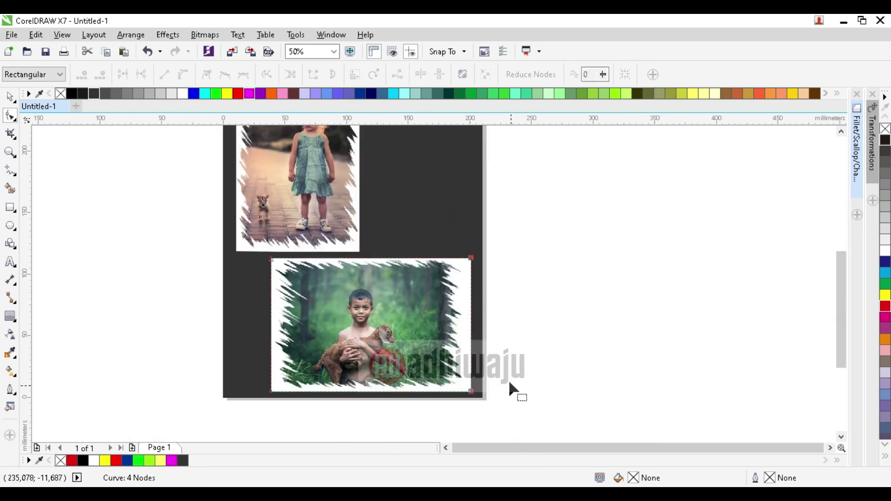
pyautogui.scroll(1, 470, 259)
pyautogui.moveTo(469, 250); pyautogui.dragTo(461, 251)
pyautogui.scroll(-2, 492, 256)
pyautogui.scroll(1, 438, 311)
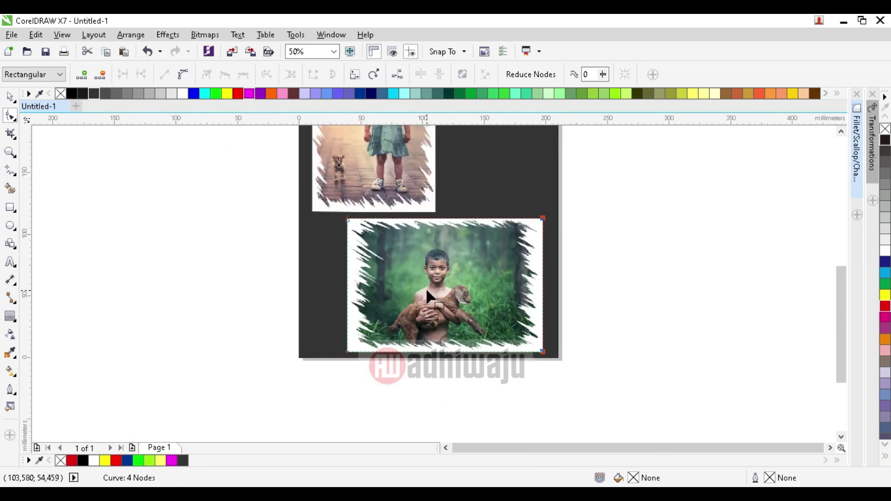
pyautogui.click(10, 96)
pyautogui.click(79, 191)
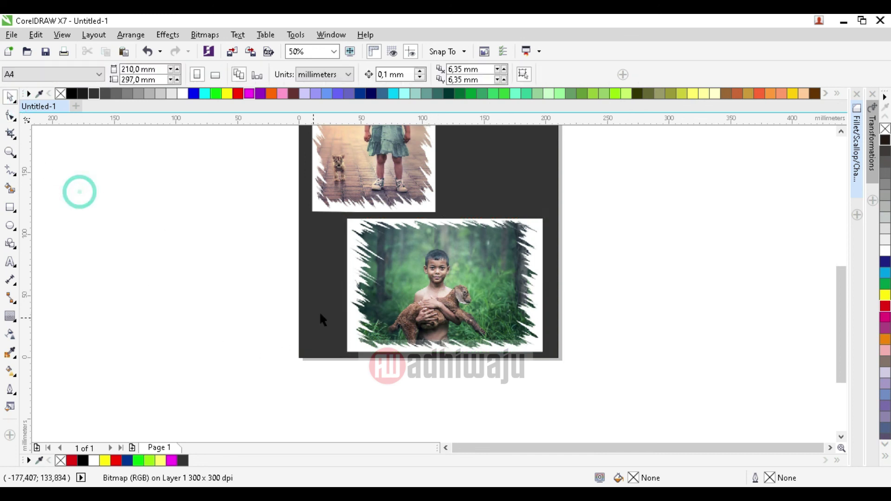
# Step: Widen the dark background rectangle to the right to about 390 mm
pyautogui.scroll(-1, 319, 311)
pyautogui.click(419, 226)
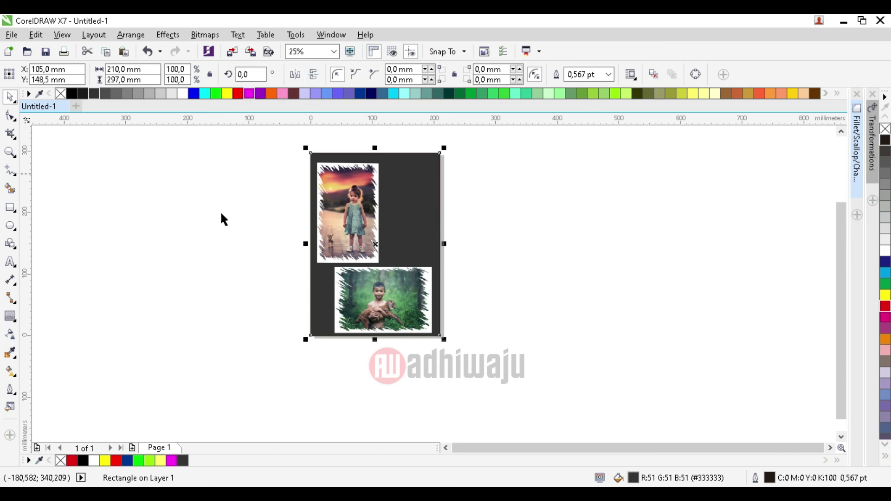
pyautogui.click(235, 243)
pyautogui.click(424, 216)
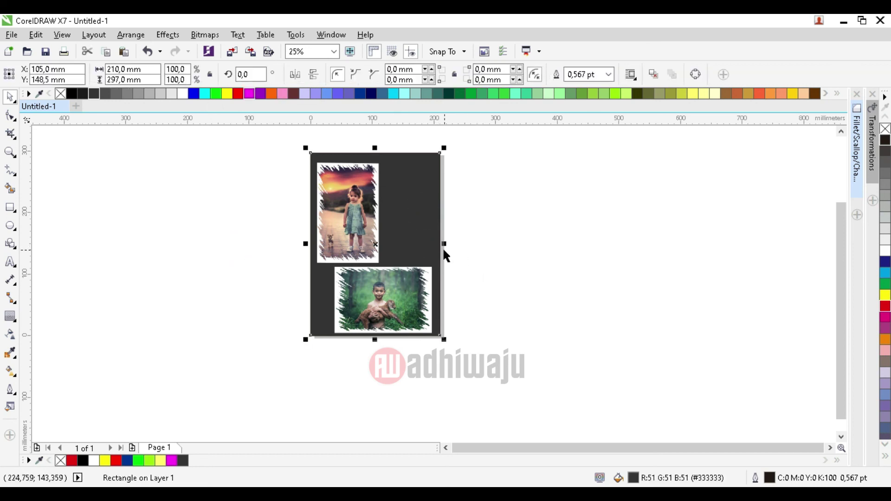
pyautogui.moveTo(443, 244); pyautogui.dragTo(551, 245)
# Step: Move the boy photo up beside the girl photo on the widened dark background
pyautogui.moveTo(402, 293); pyautogui.dragTo(451, 208)
pyautogui.click(221, 183)
pyautogui.moveTo(225, 166); pyautogui.dragTo(242, 221)
pyautogui.scroll(1, 436, 213)
pyautogui.click(436, 212)
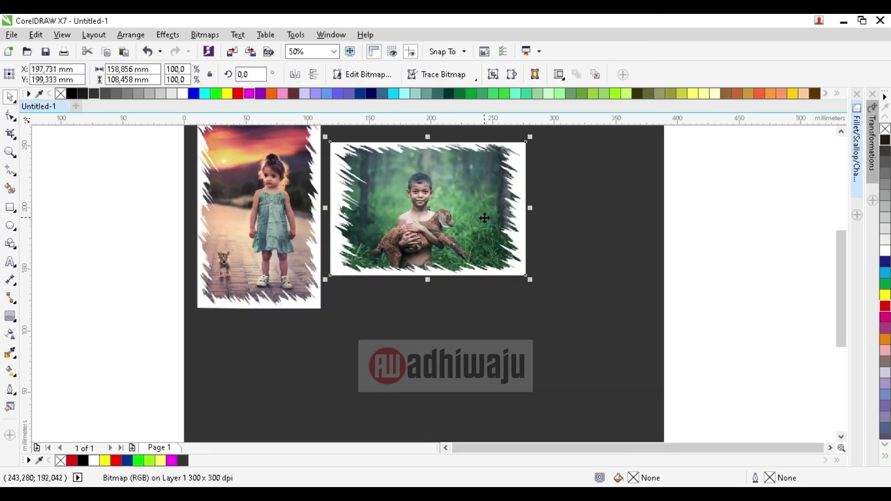
# Step: Rotate the boy photo about 6.7° counterclockwise and shift it about 13 mm to the right, away from the girl photo
pyautogui.scroll(-1, 484, 219)
pyautogui.click(497, 225)
pyautogui.moveTo(506, 204); pyautogui.dragTo(502, 196)
pyautogui.click(627, 278)
pyautogui.click(453, 246)
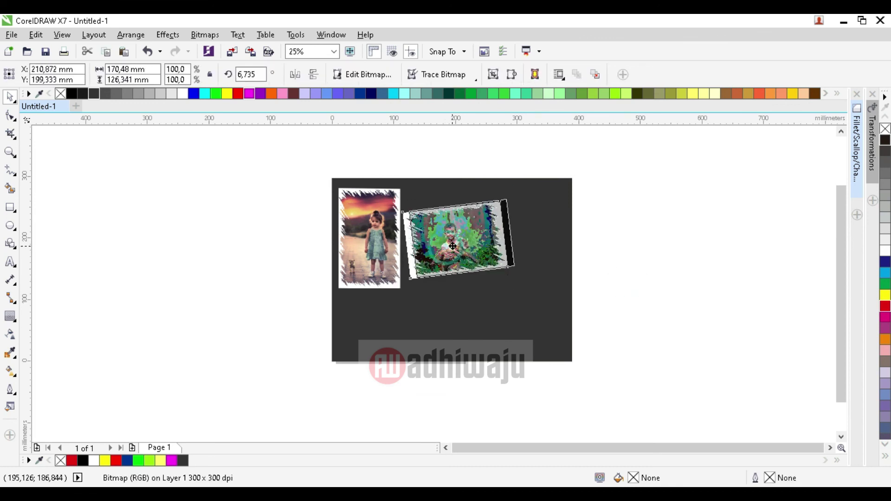
pyautogui.click(622, 283)
# Step: Zoom in on the two framed photos and view them in full-screen preview
pyautogui.scroll(1, 435, 209)
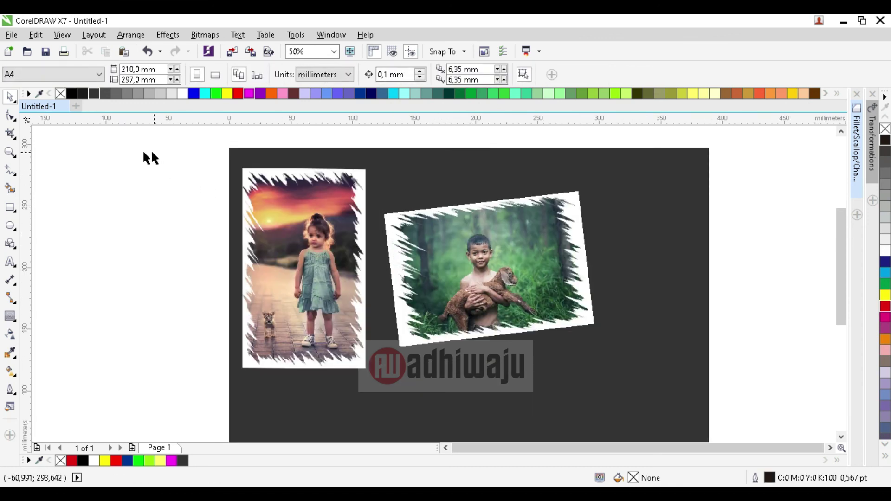
pyautogui.click(11, 152)
pyautogui.moveTo(219, 165); pyautogui.dragTo(644, 379)
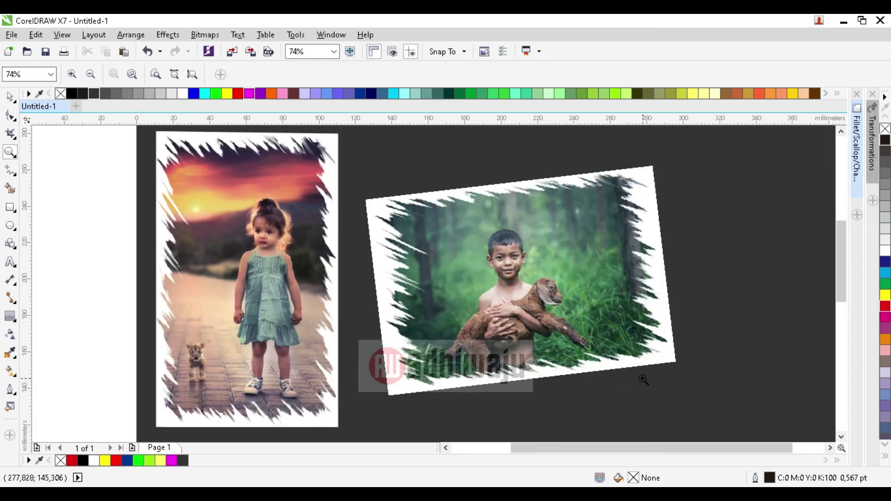
pyautogui.press('F9')
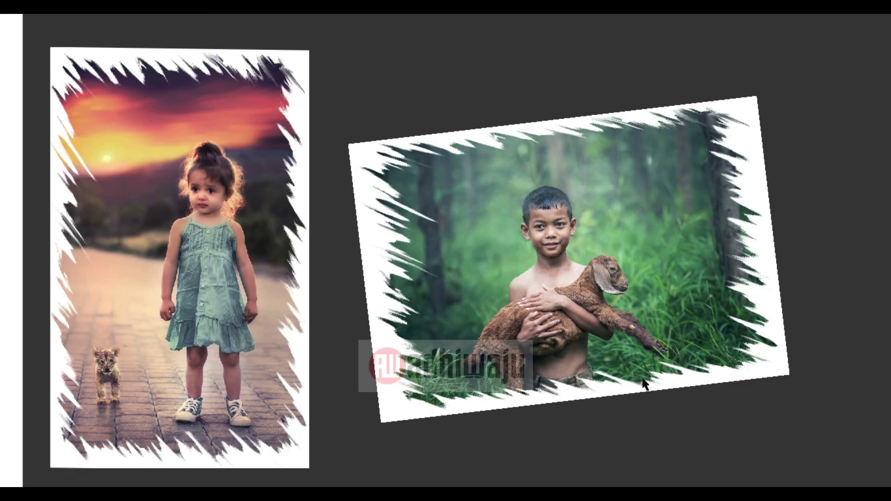